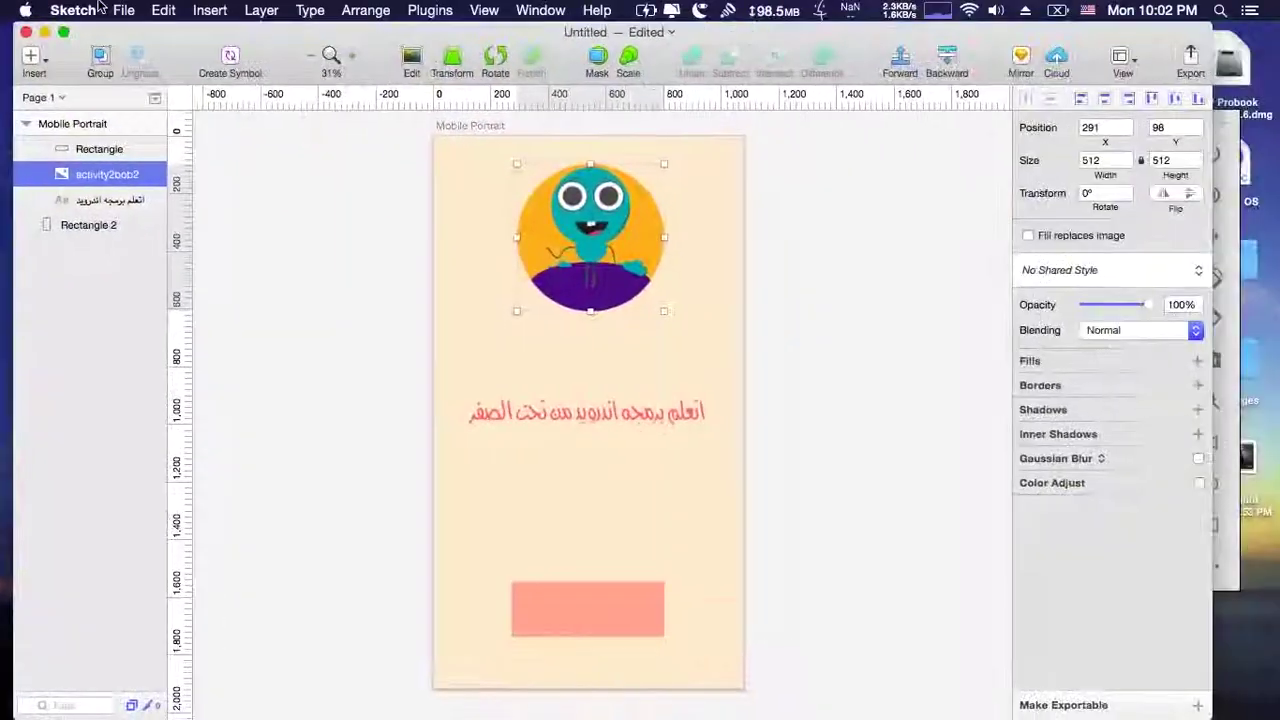
Switch to Finder, move IMG_20190530_010223.jpg from the pic folder onto the desktop, and close the folder window.
left_click(660, 55)
key("ctrl+Up")
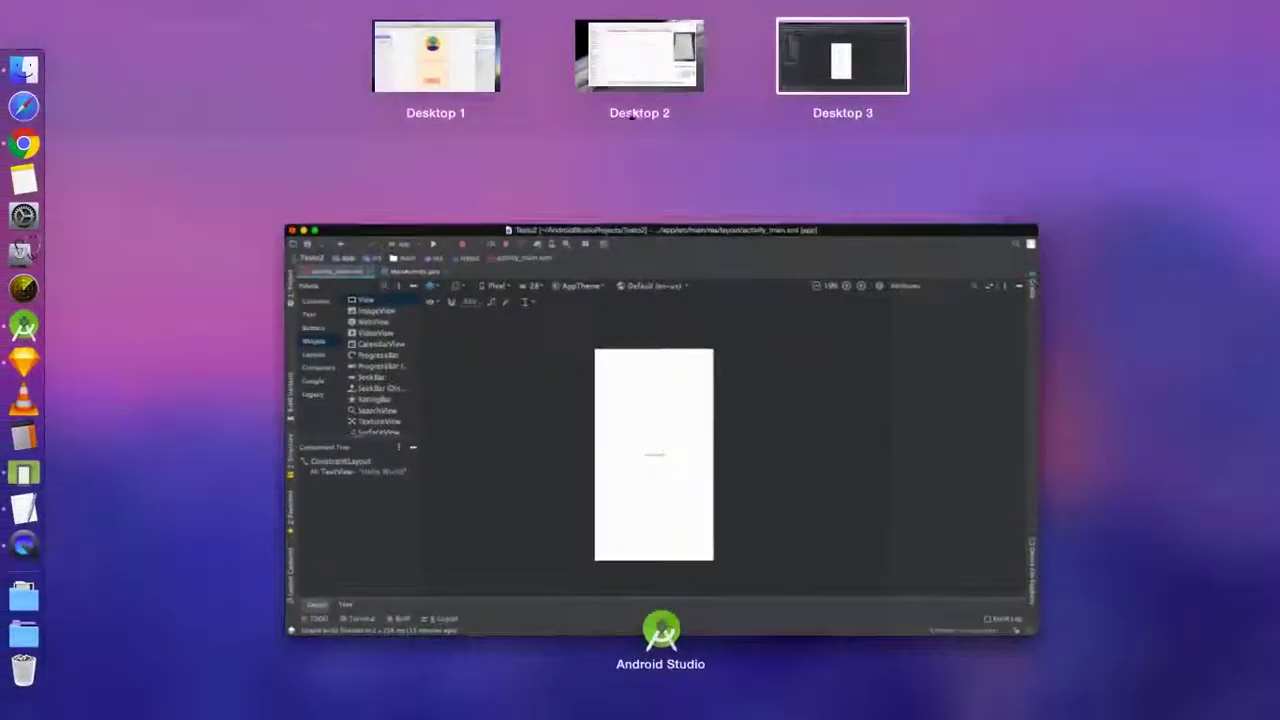
left_click(620, 55)
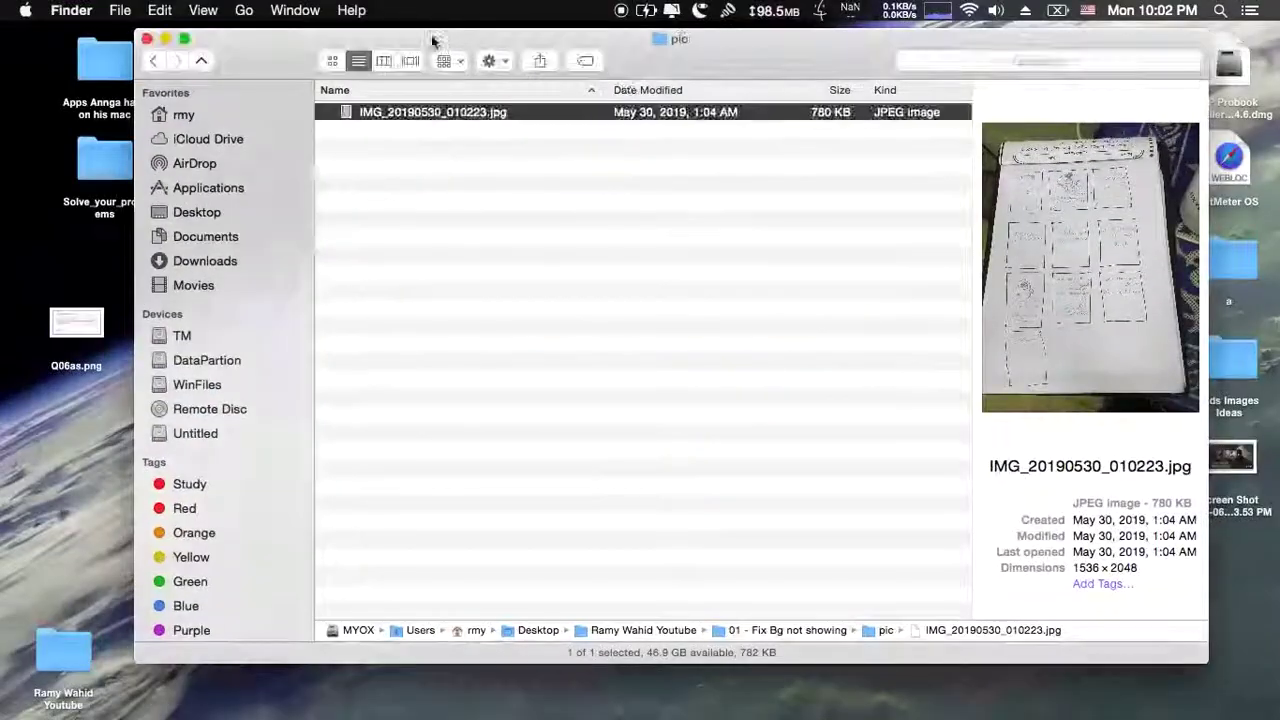
left_click_drag(363, 115, 293, 228)
left_click(147, 43)
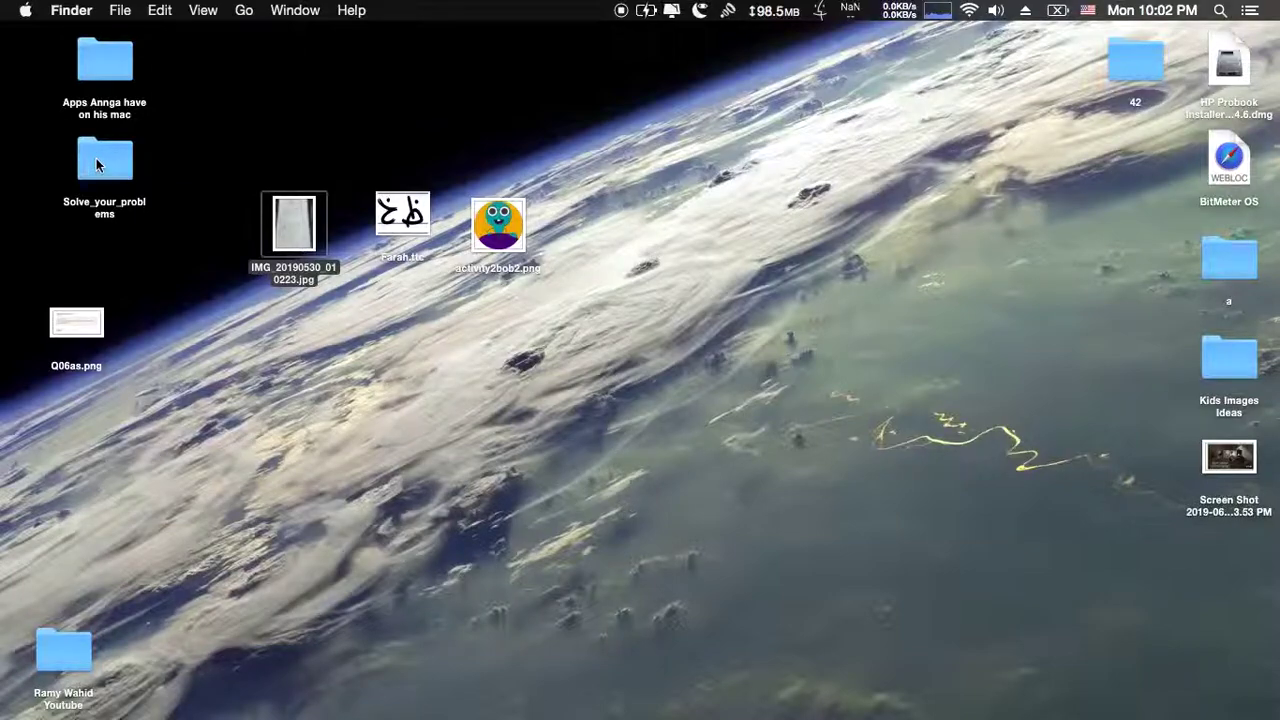
Open the Solve_your_problems folder and make its window narrower so part of the desktop stays free.
left_click(97, 165)
double_click(97, 165)
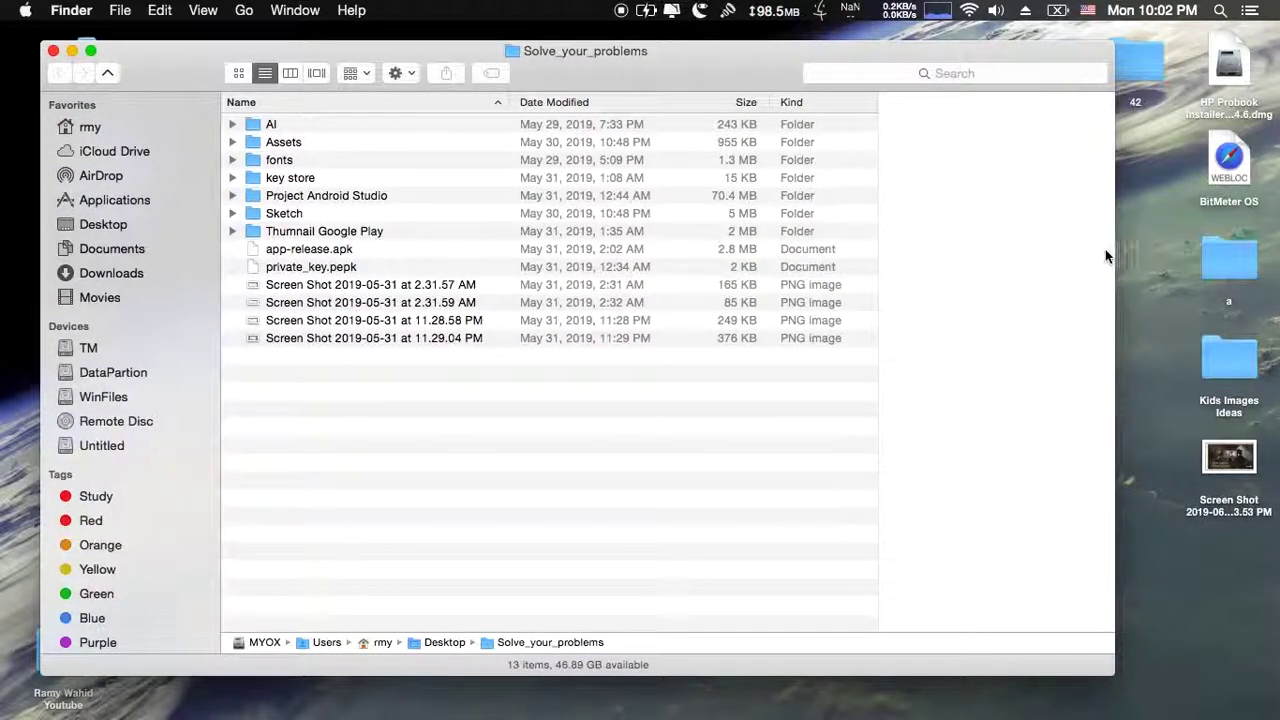
left_click_drag(1113, 247, 794, 318)
left_click_drag(202, 50, 150, 34)
Create a new folder on the desktop and open it in a window beside the Solve_your_problems window.
right_click(798, 104)
left_click(806, 113)
left_click_drag(808, 110, 927, 125)
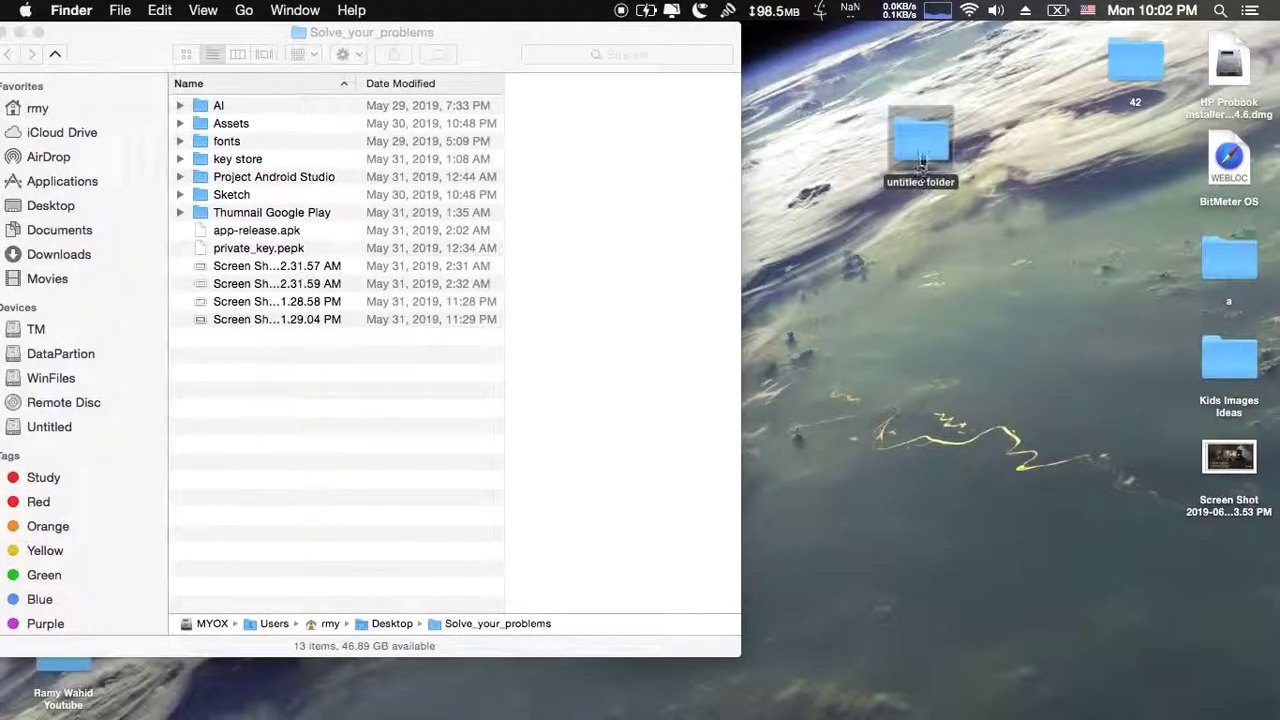
double_click(910, 140)
left_click_drag(471, 63, 1103, 251)
Create a subfolder named Ai inside the new untitled folder.
right_click(969, 366)
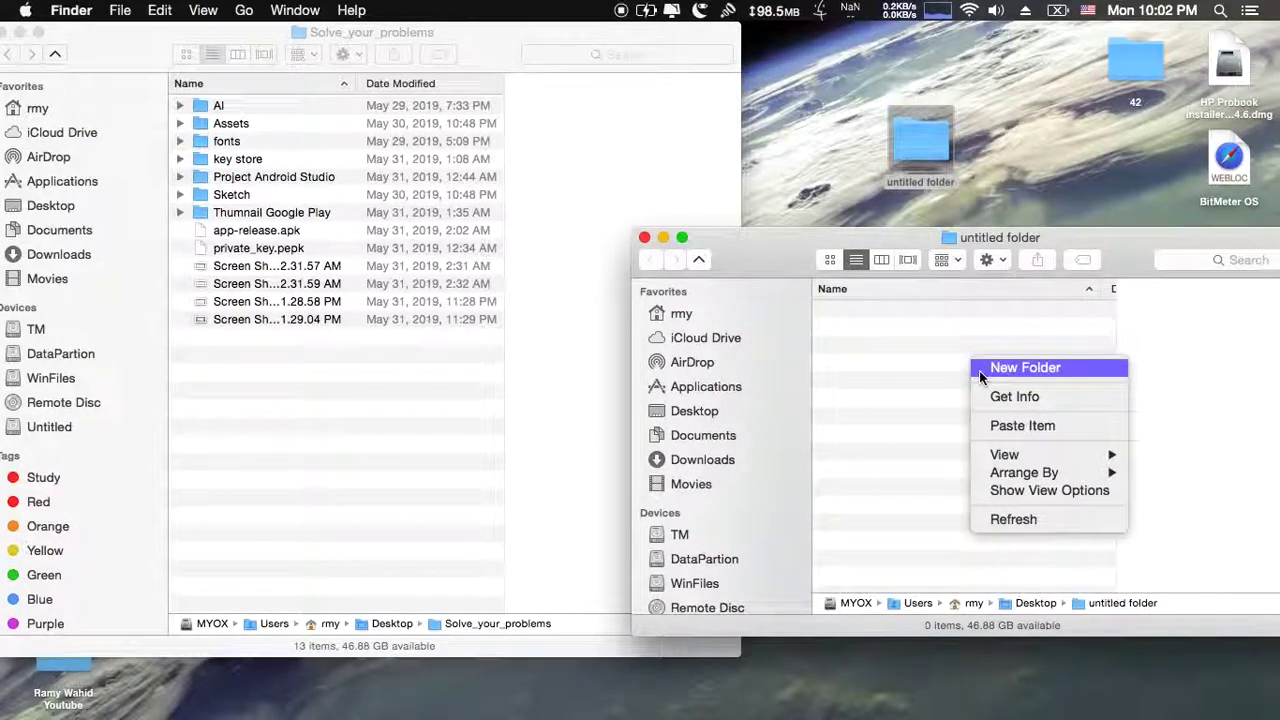
left_click(979, 370)
type("Ai")
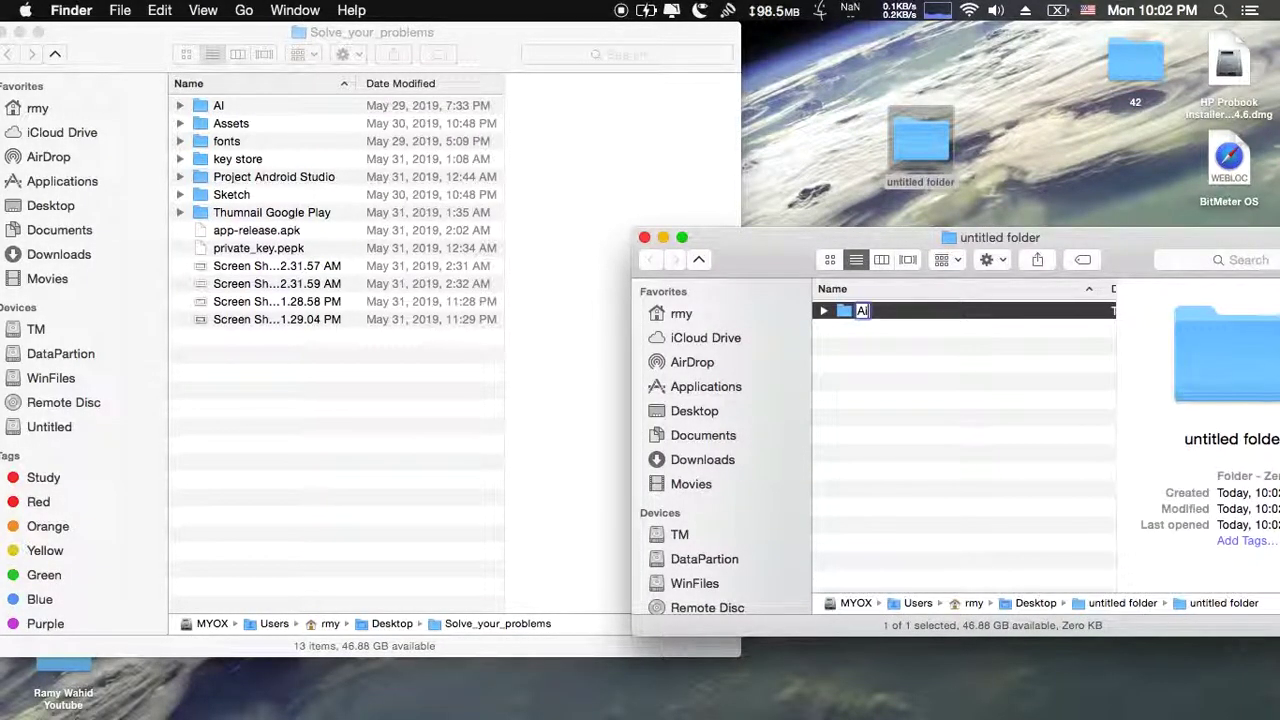
key("Return")
Create a subfolder named Assets next to the Ai folder.
right_click(975, 368)
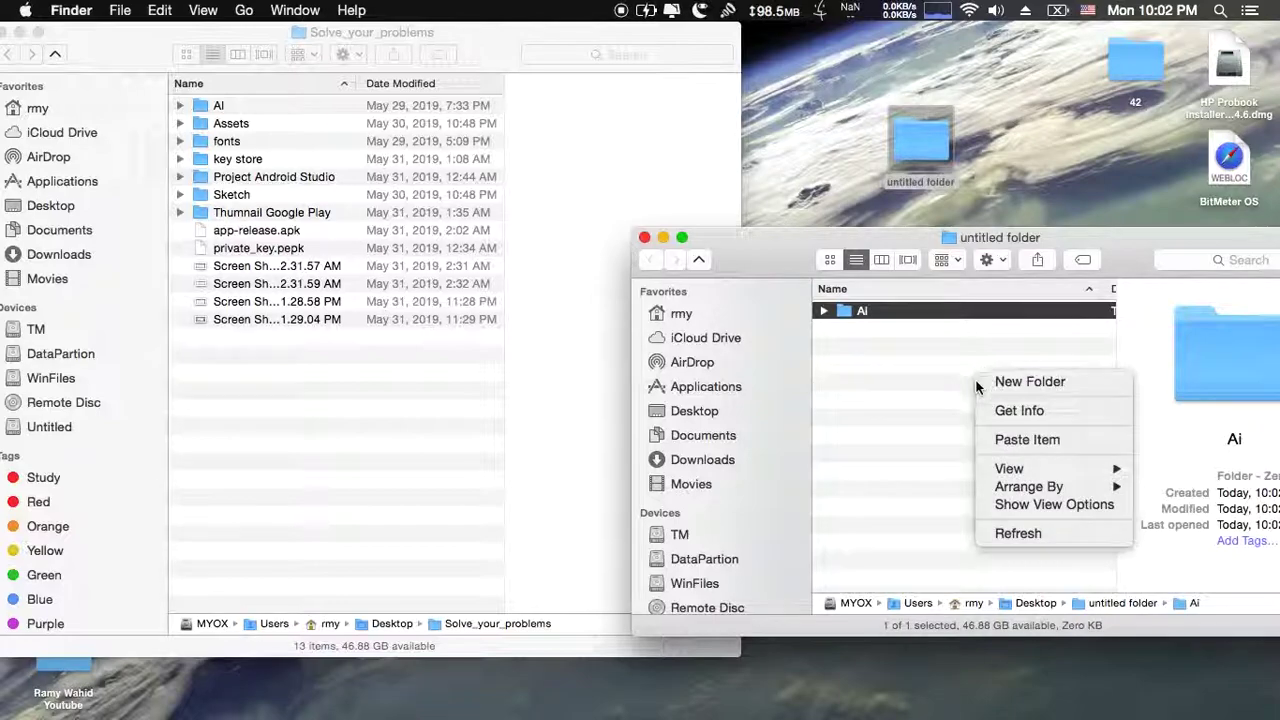
left_click(979, 380)
type("Ai")
key("BackSpace")
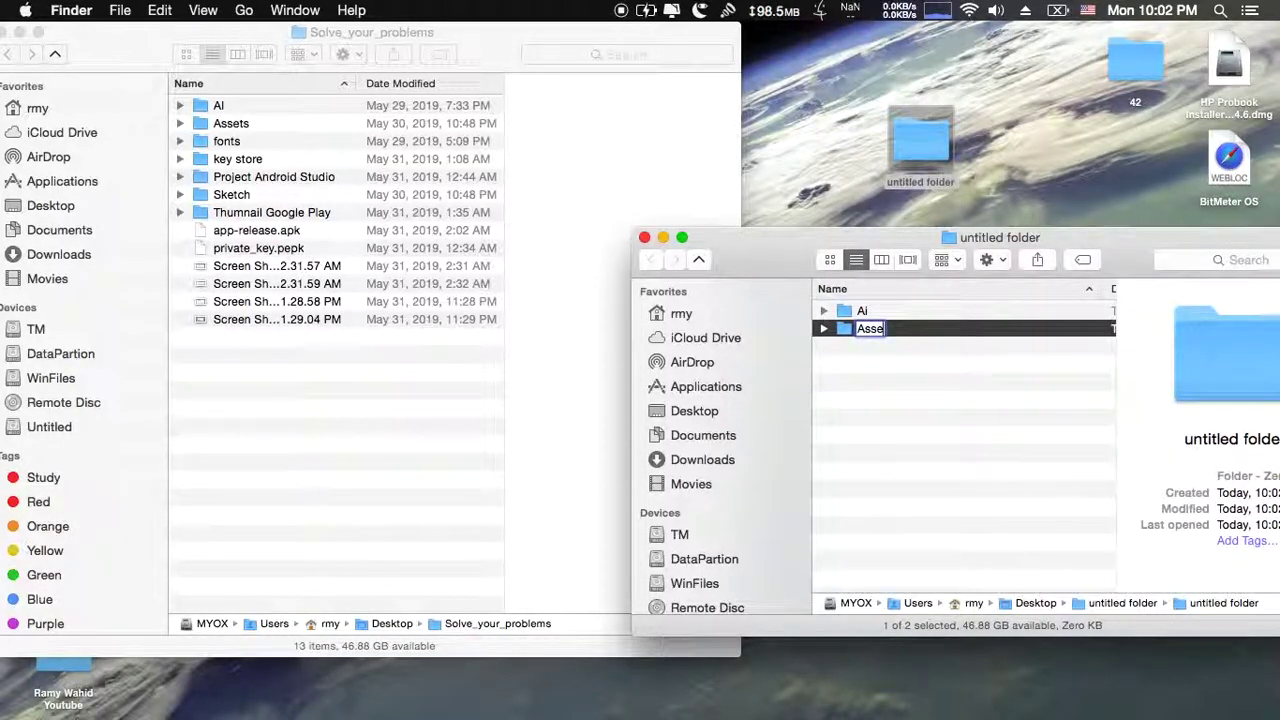
type("ts")
key("Return")
Bring the fonts, key store, Sketch and Thumnail Google Play folders from Solve_your_problems into the untitled folder, then close the source window.
left_click_drag(226, 141, 892, 407)
left_click(241, 160)
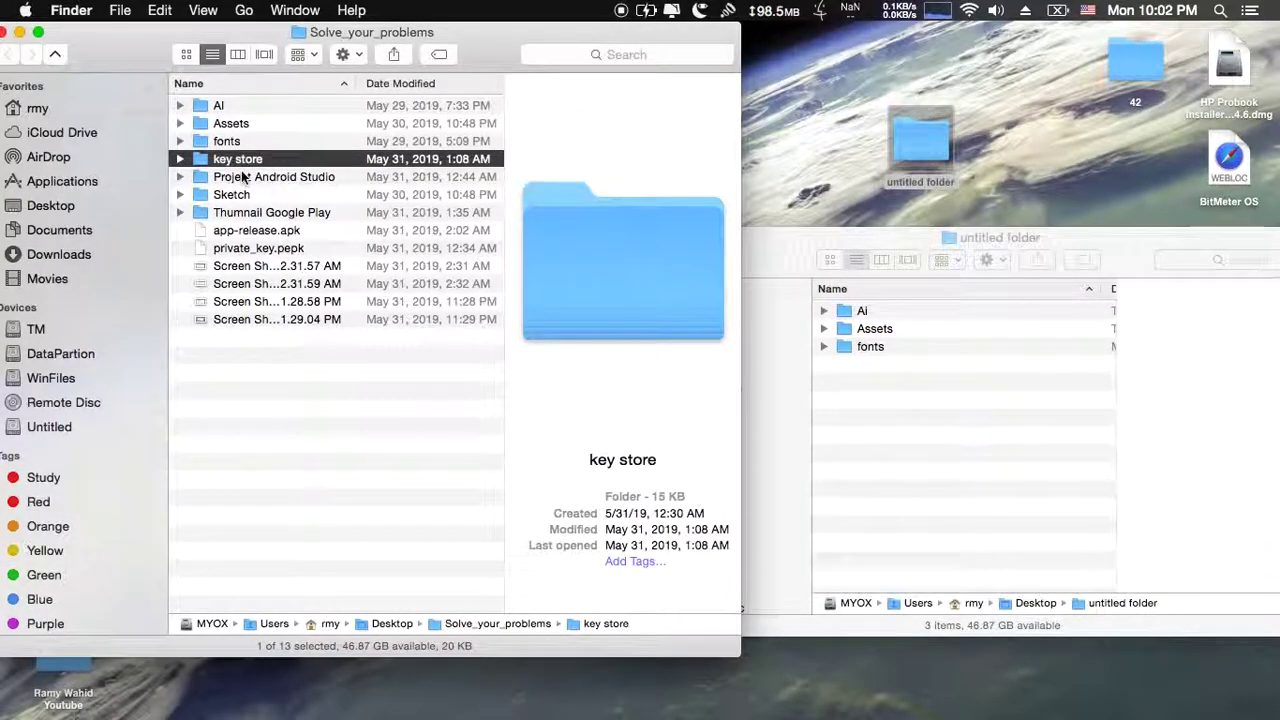
left_click_drag(230, 165, 888, 400)
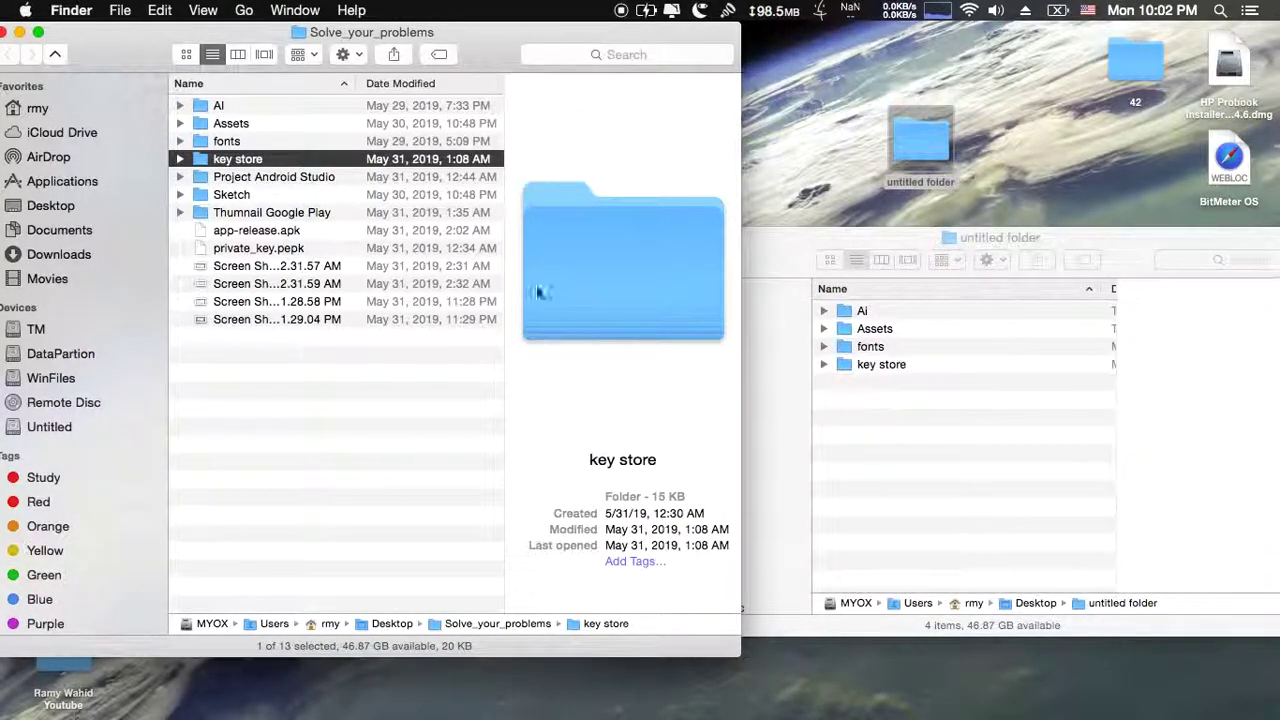
left_click(248, 178)
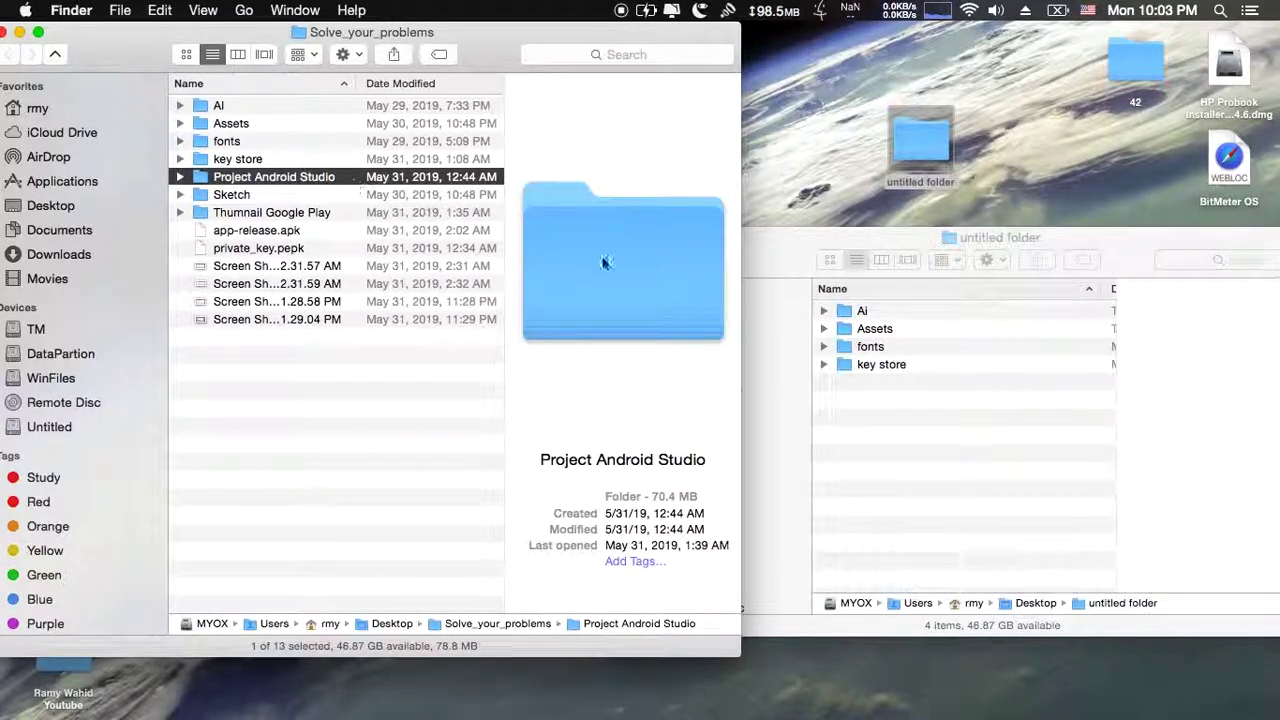
key("Down")
left_click_drag(826, 306, 877, 420)
left_click_drag(267, 215, 955, 440)
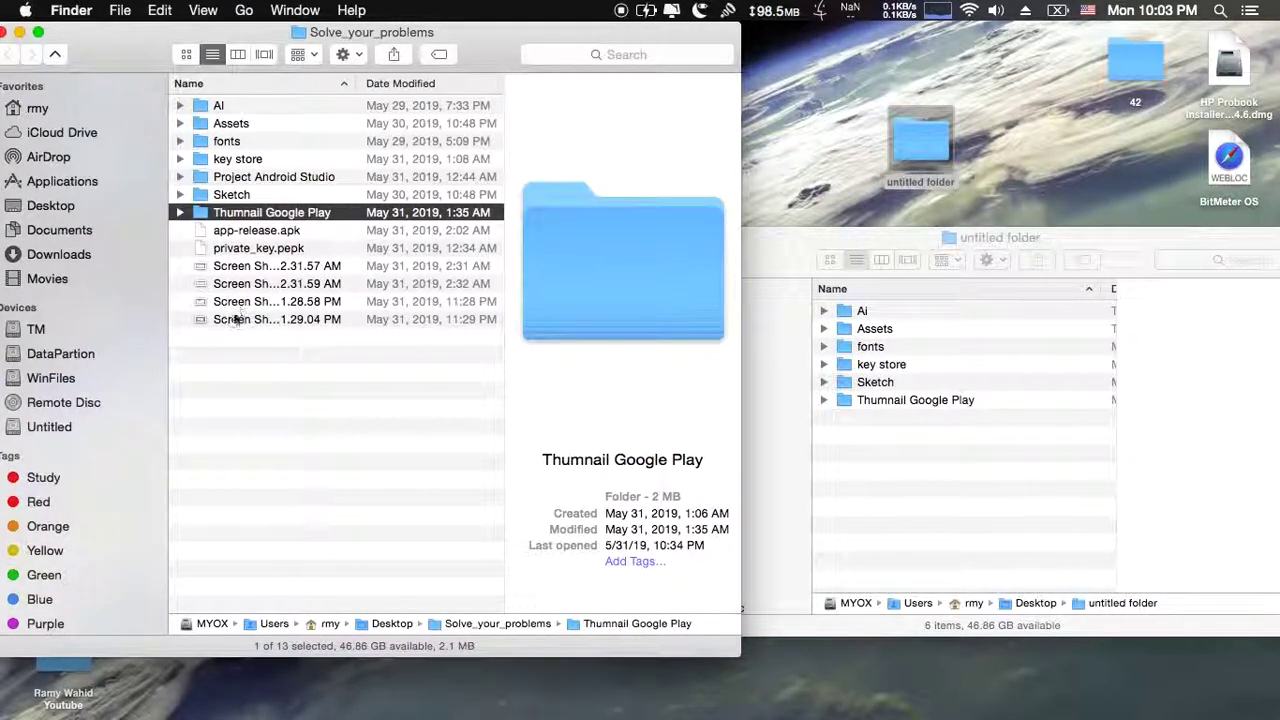
left_click(5, 33)
Create a subfolder named Pic inside the untitled folder.
right_click(1003, 457)
left_click(1020, 463)
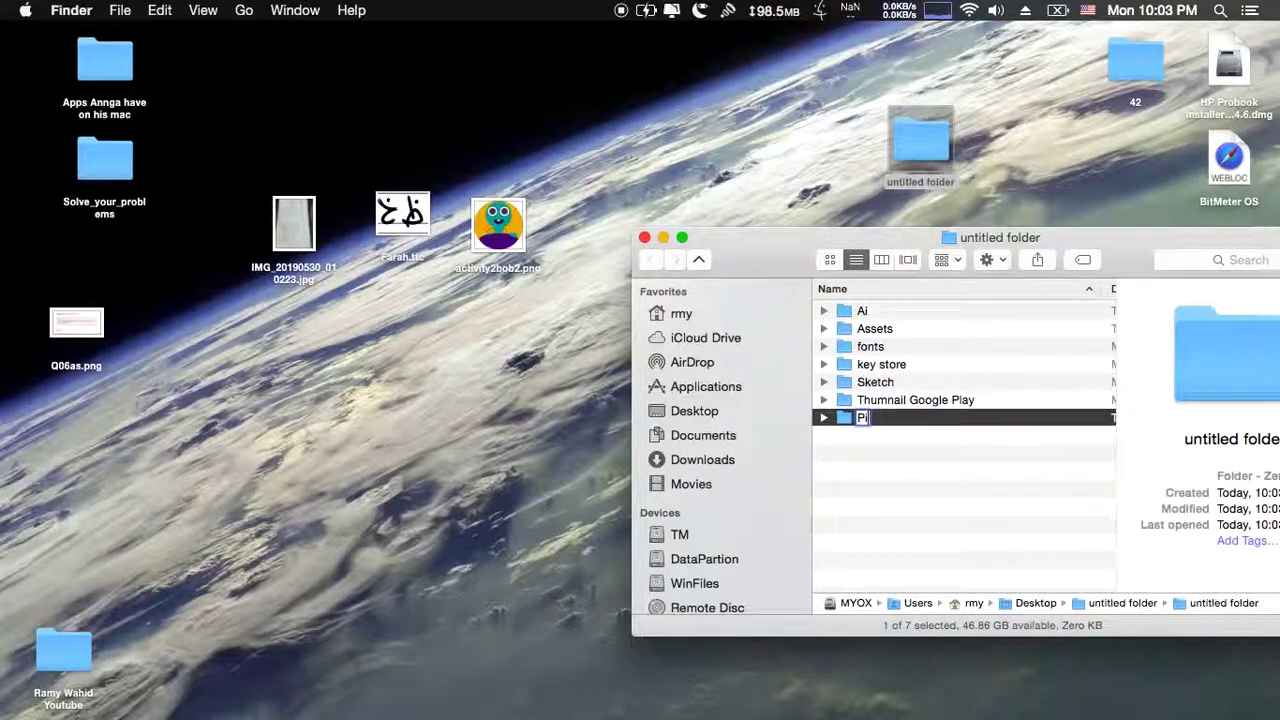
key("Return")
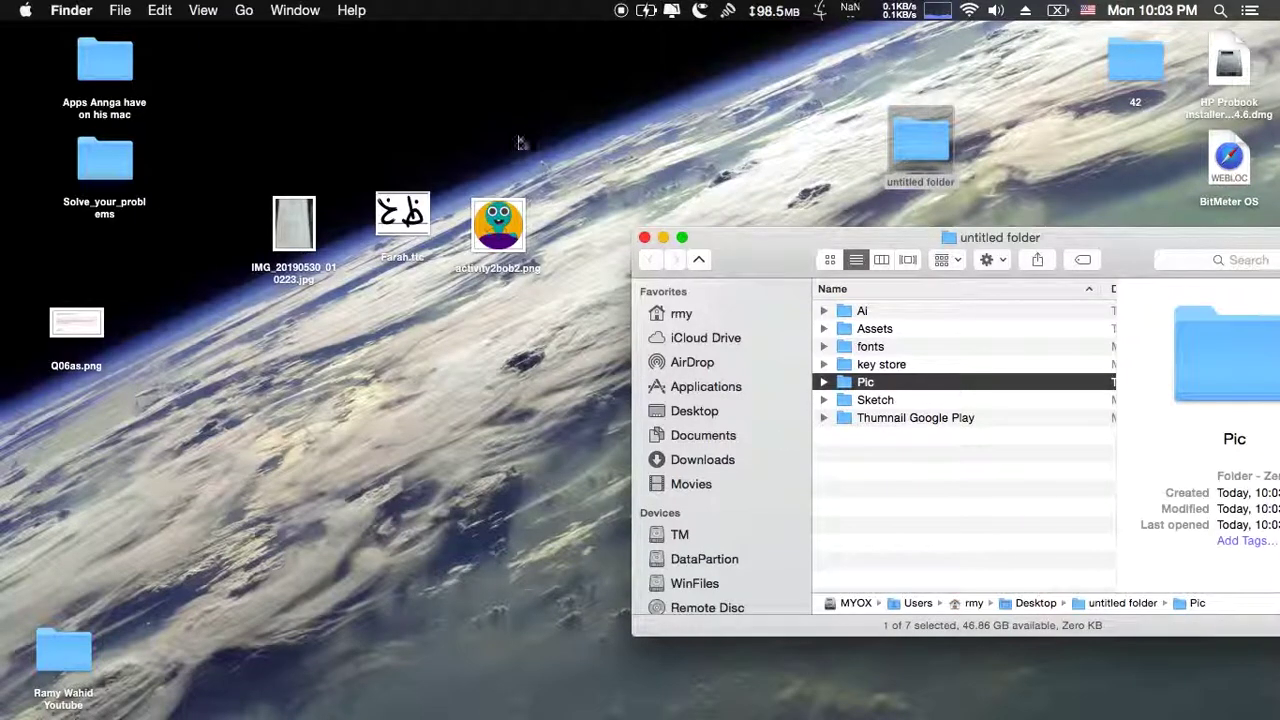
Sort the desktop files into the subfolders: activity2bob2.png into Assets, the Farah font into fonts, and the IMG_20190530_010223.jpg photo into Pic.
left_click_drag(498, 222, 906, 333)
left_click_drag(410, 225, 891, 345)
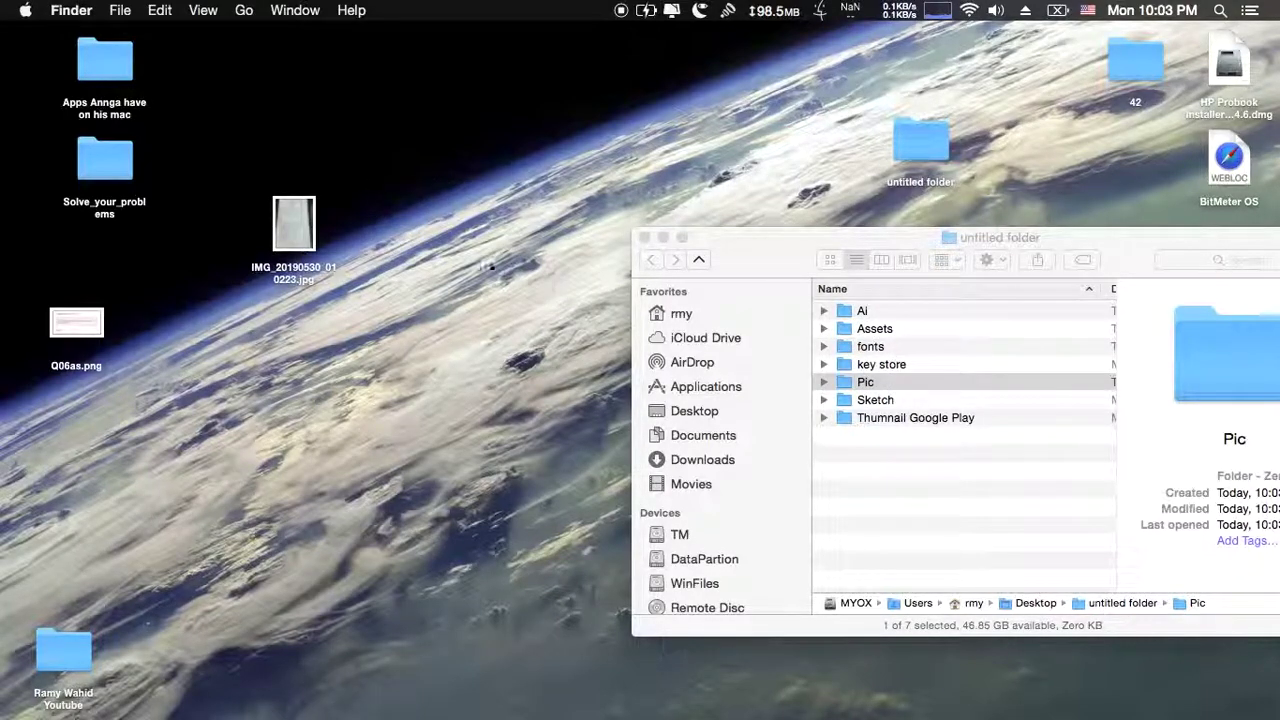
mouse_move(305, 232)
left_mouse_down()
mouse_move(566, 276)
mouse_move(915, 399)
mouse_move(895, 383)
left_mouse_up()
left_click_drag(775, 240, 283, 167)
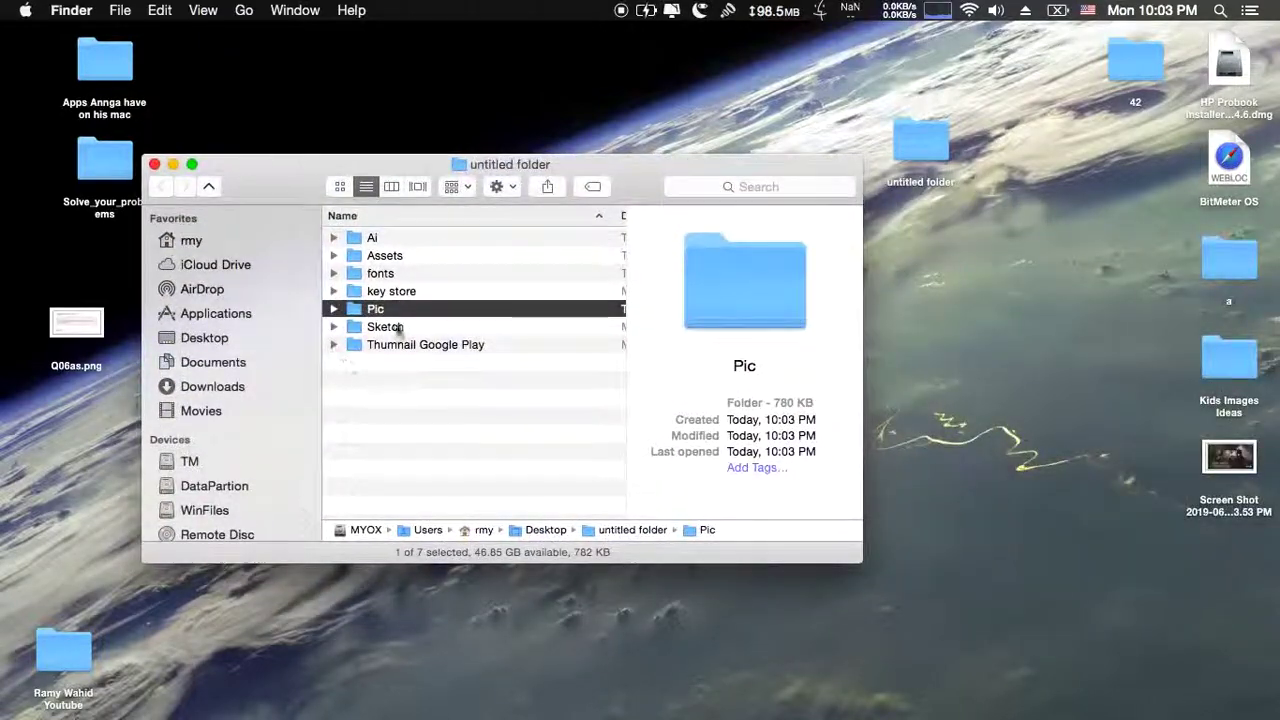
Copy the untitled folder, paste the duplicate onto the desktop, and place it beside the Apps Annga folder.
right_click(942, 150)
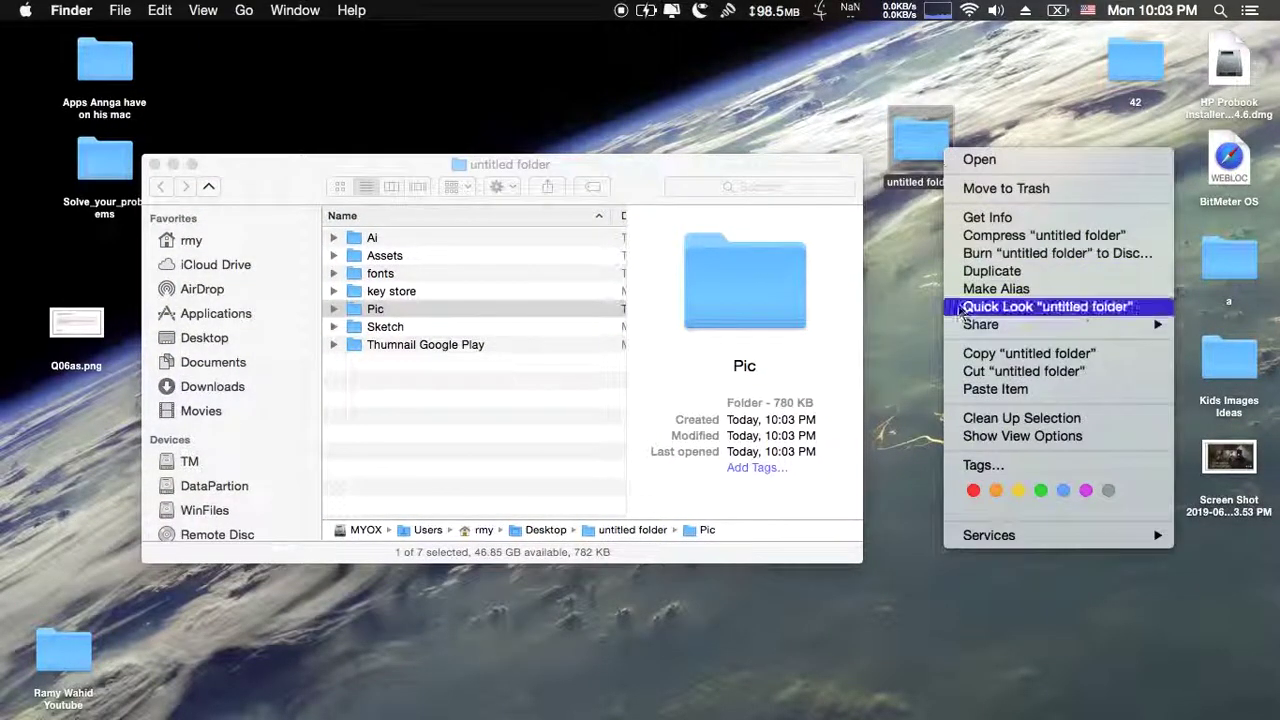
left_click(965, 352)
right_click(550, 89)
left_click(575, 162)
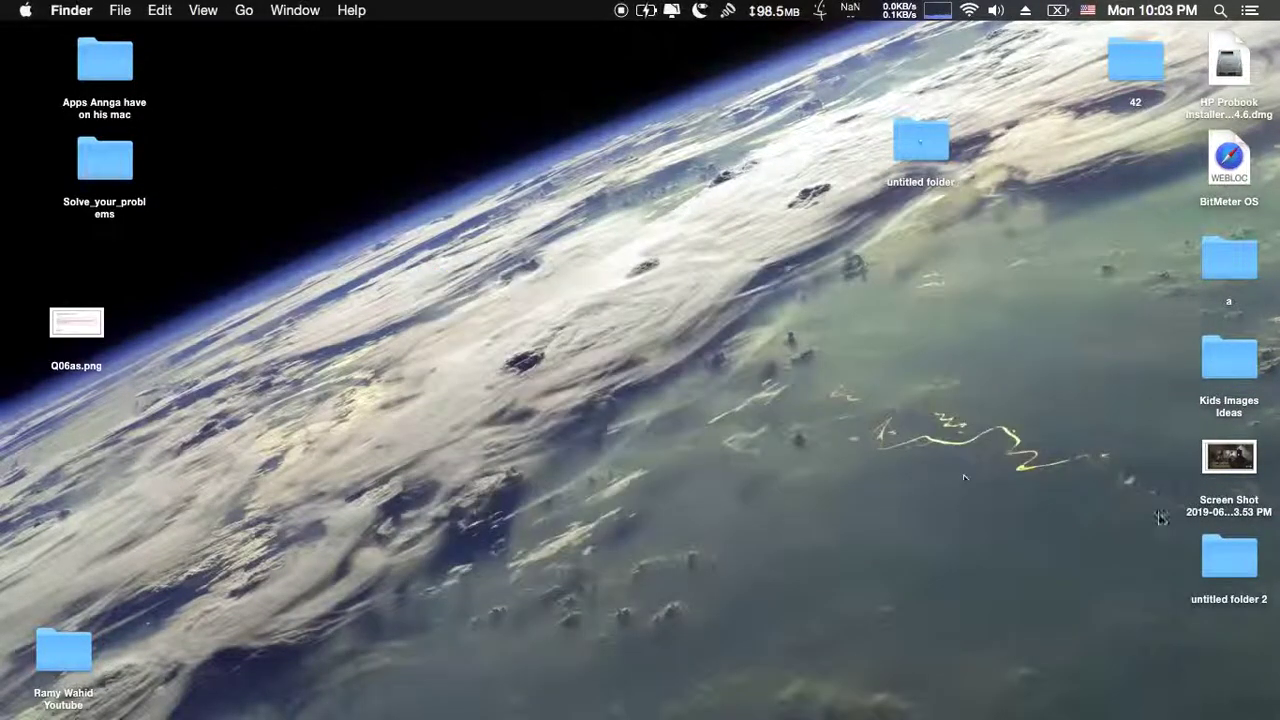
left_click_drag(1229, 555, 286, 75)
Rename the duplicated folder as "The Defult files of new android proj".
key("Return")
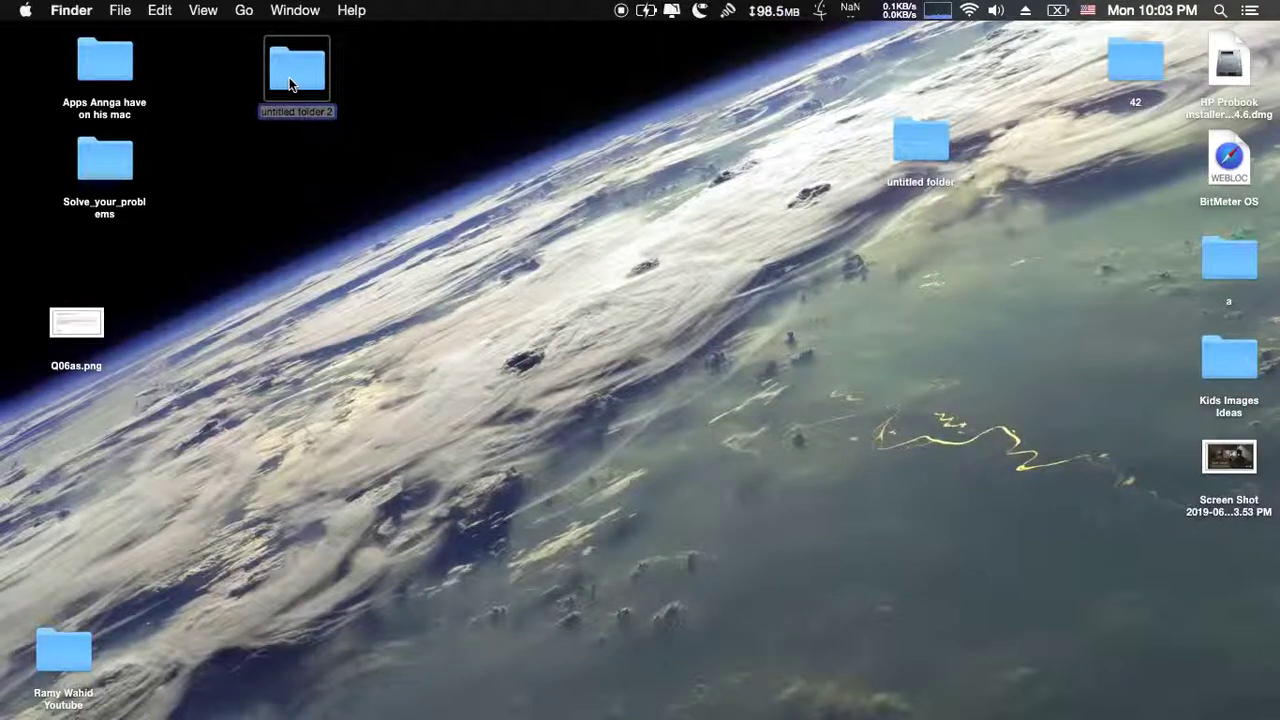
type("The Defult files of new")
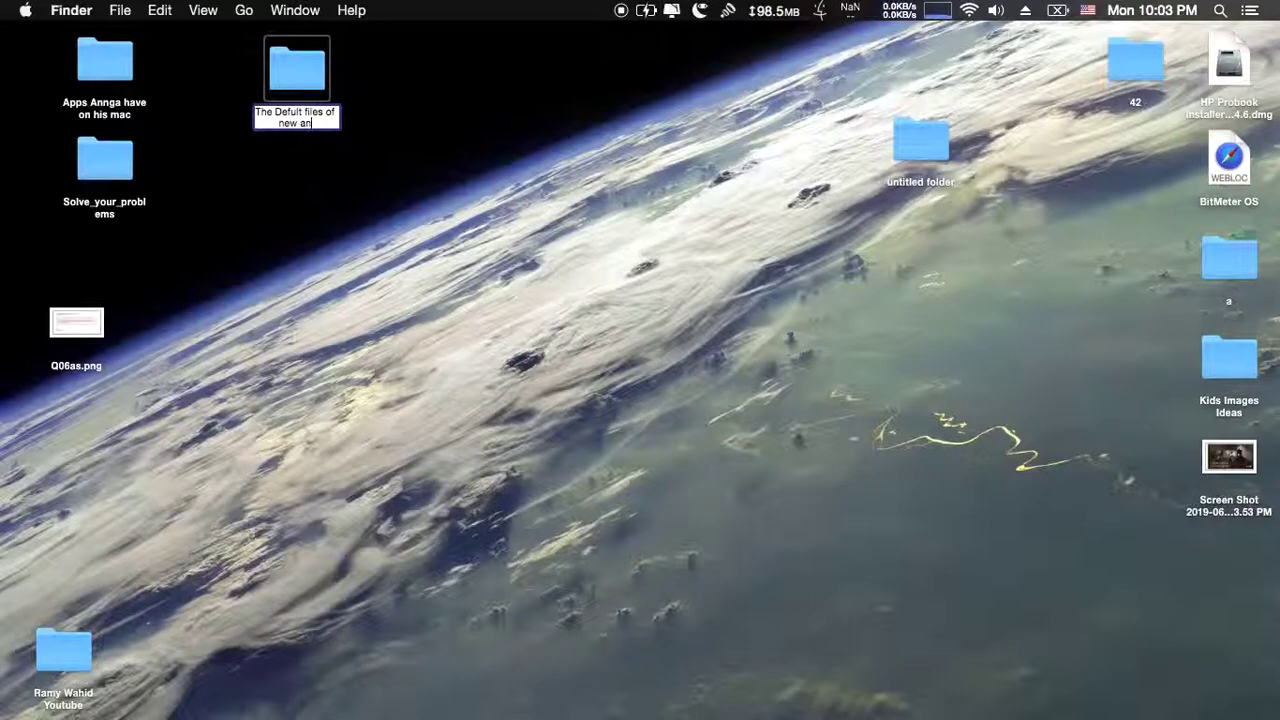
type("android proj")
key("Return")
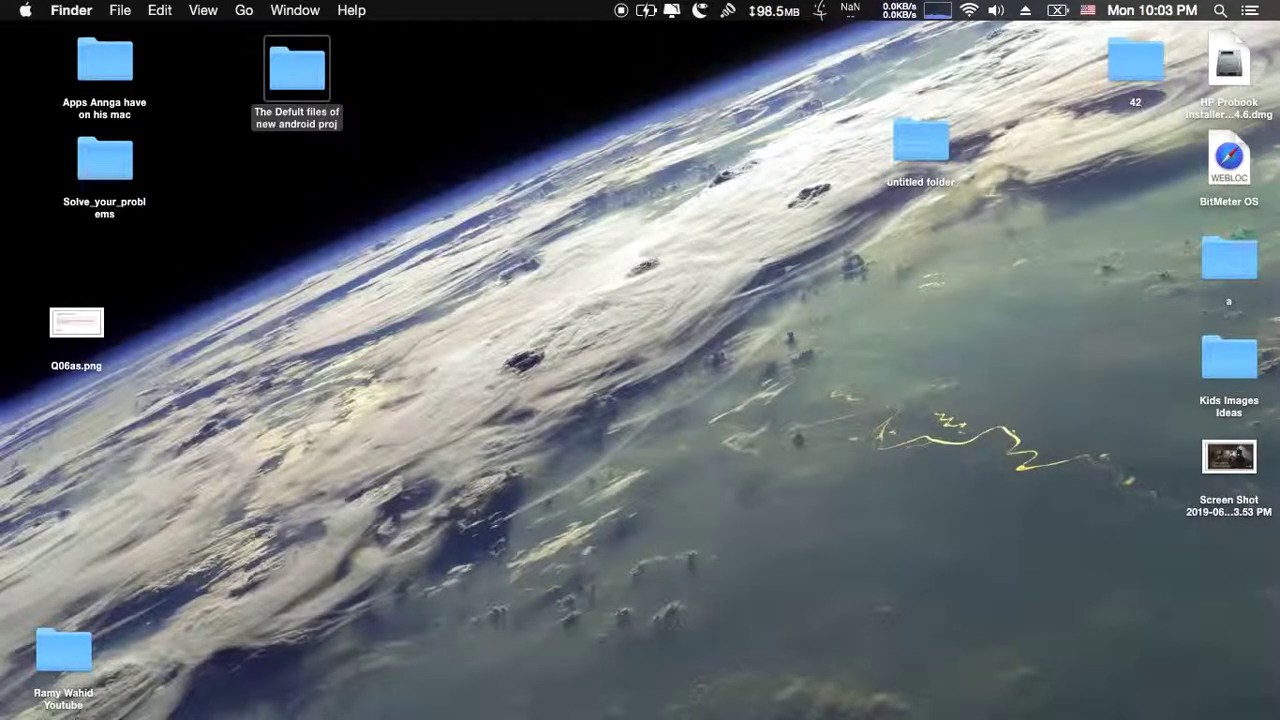
Copy the "The Defult files of new android proj" folder, paste it on the desktop, and place the copy mid-desktop.
right_click(285, 46)
right_click(738, 148)
right_click(797, 214)
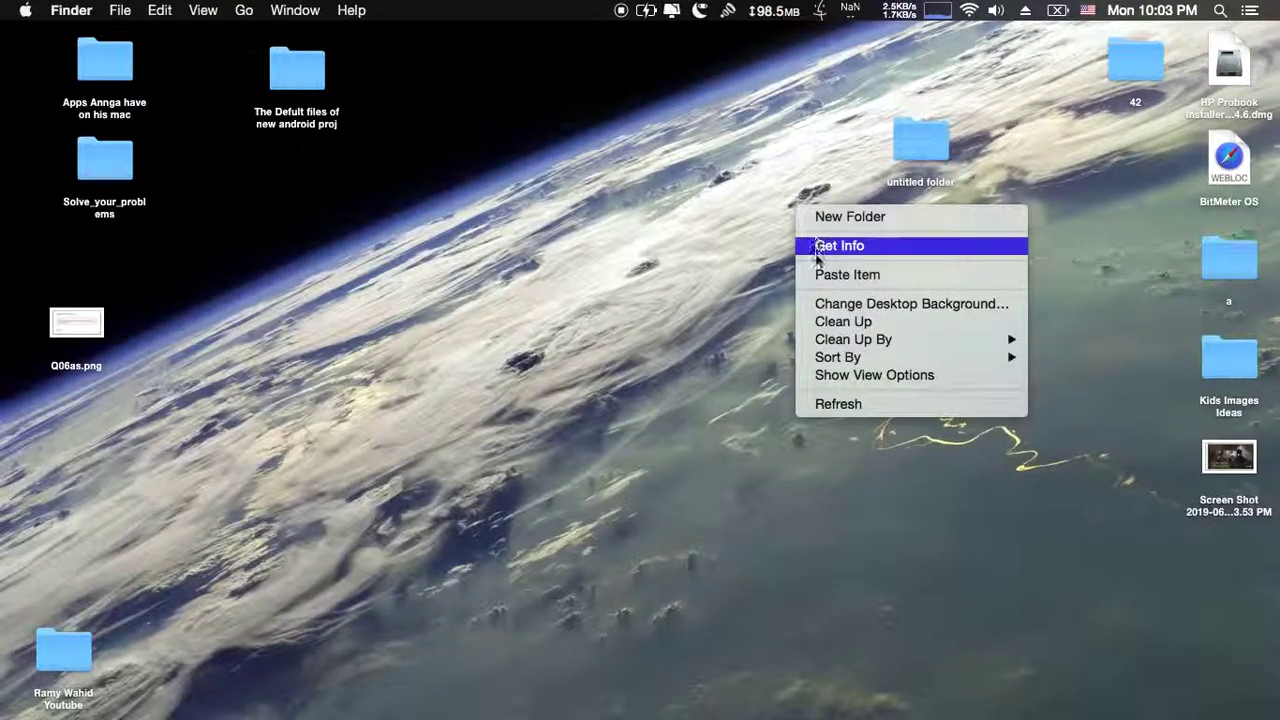
left_click(820, 275)
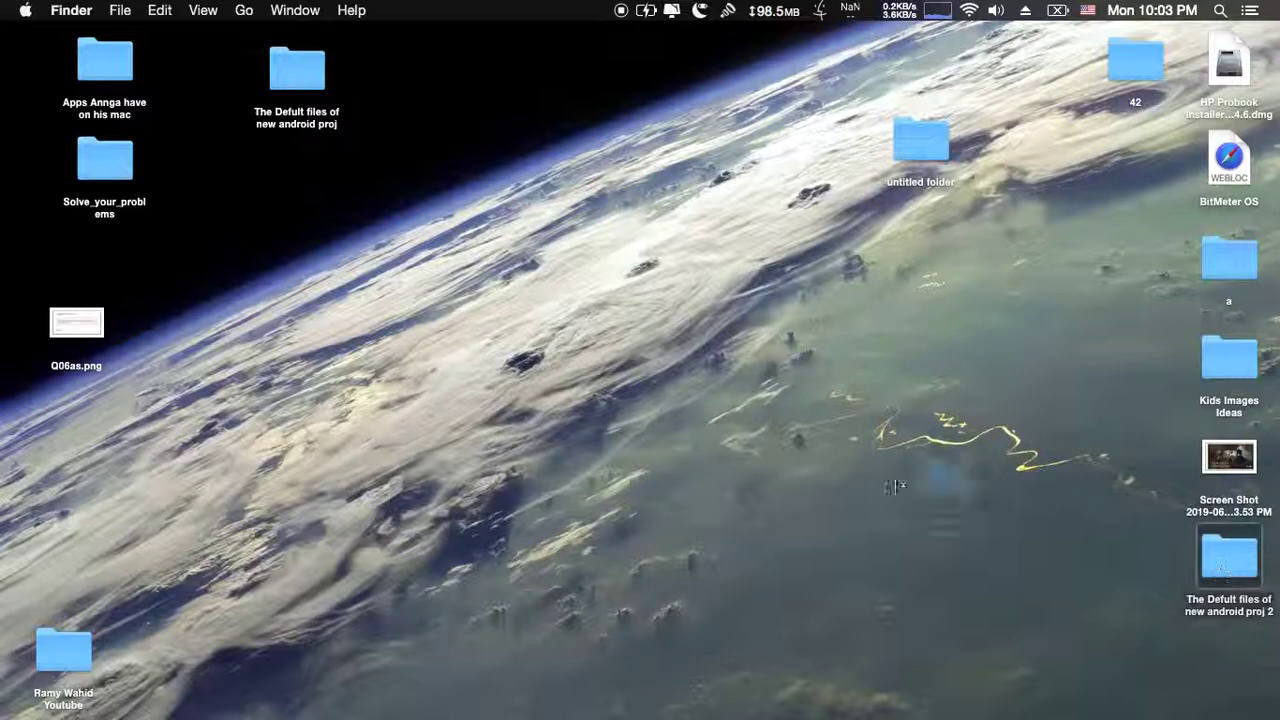
left_click_drag(1235, 572, 770, 315)
Rename the pasted folder copy as "تطبيق دورتى برمجده من الصفر".
key("Return")
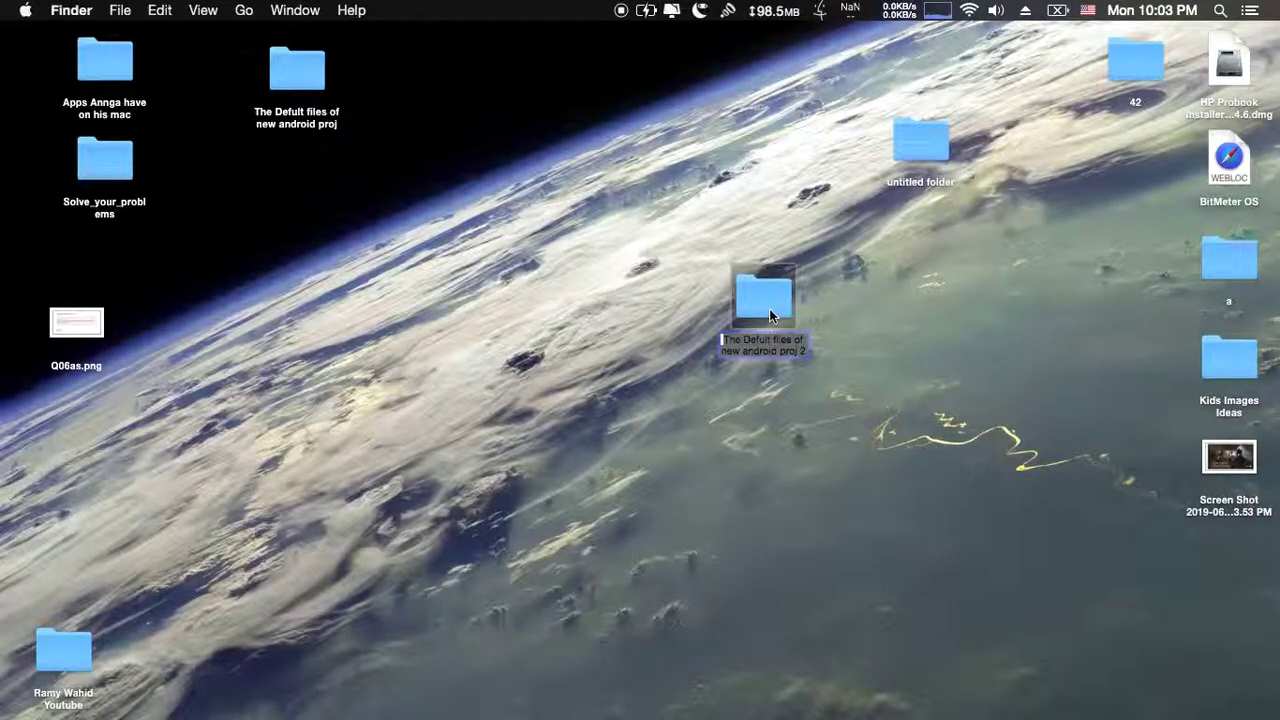
key("BackSpace")
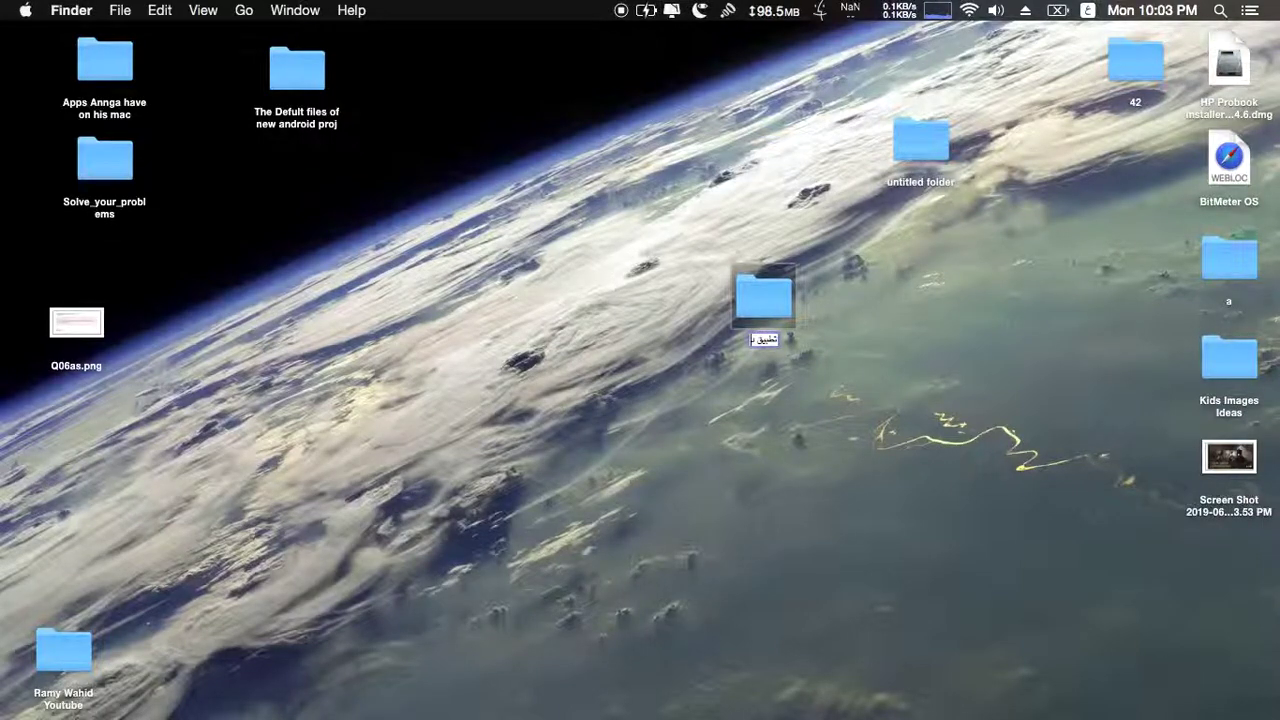
type("تطبيق دورقى برمجده من الصفر")
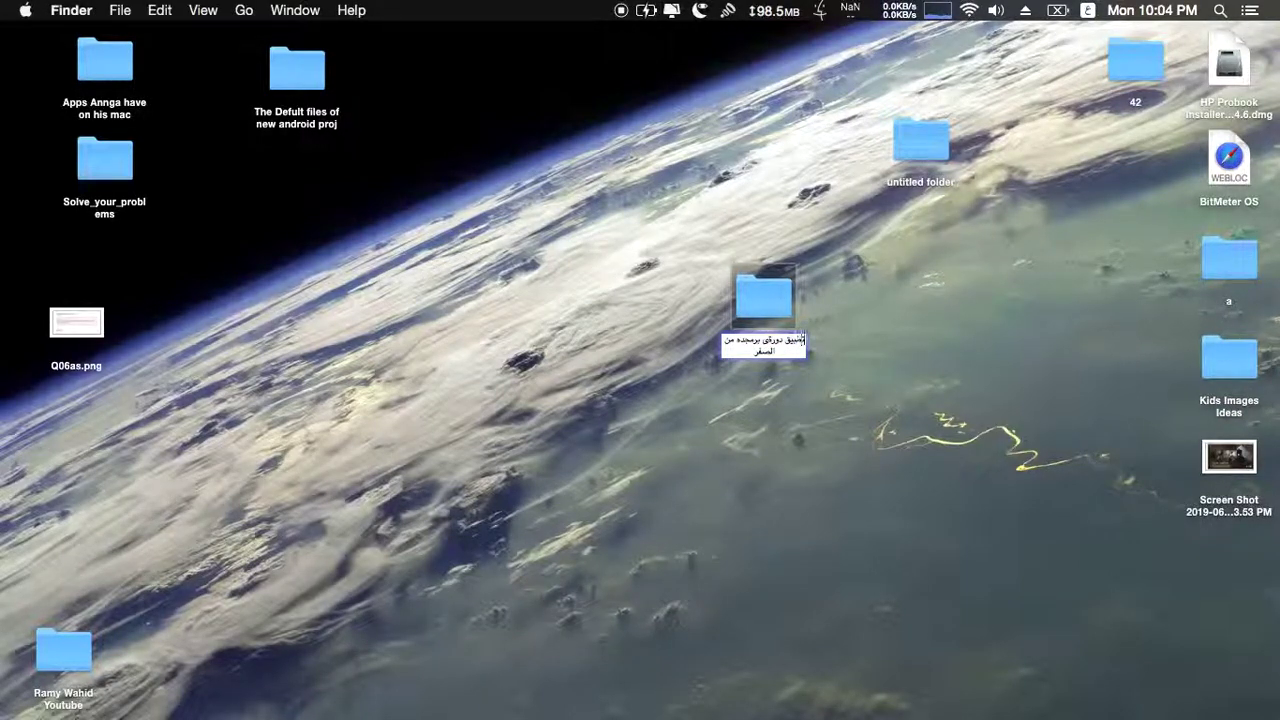
key("Return")
Put the default files folder into Solve_your_problems and place the Arabic-named project folder just below it on the desktop.
left_click_drag(763, 295, 463, 80)
left_click_drag(920, 140, 250, 215)
left_click_drag(305, 97, 108, 170)
left_click_drag(486, 68, 85, 245)
Move Q06as.png to the Trash and shift the Arabic-named project folder slightly down on the desktop.
left_click(70, 330)
left_click_drag(70, 330, 22, 664)
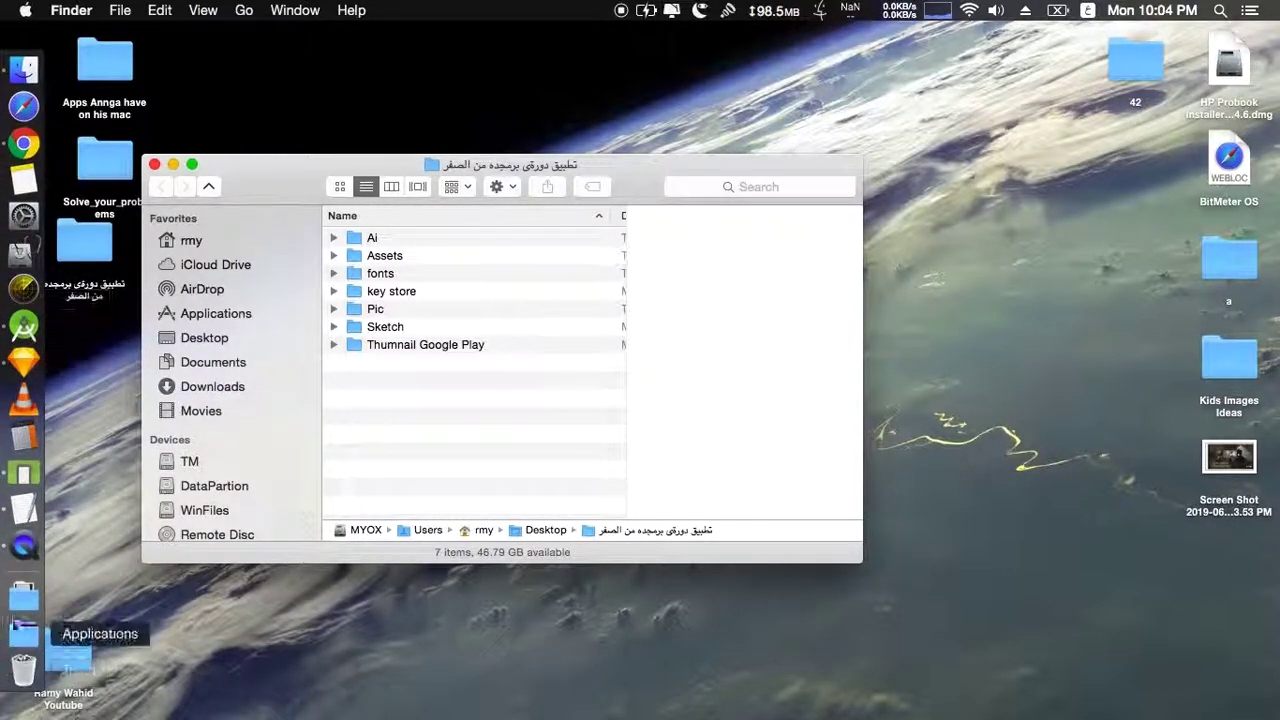
left_click_drag(85, 248, 98, 305)
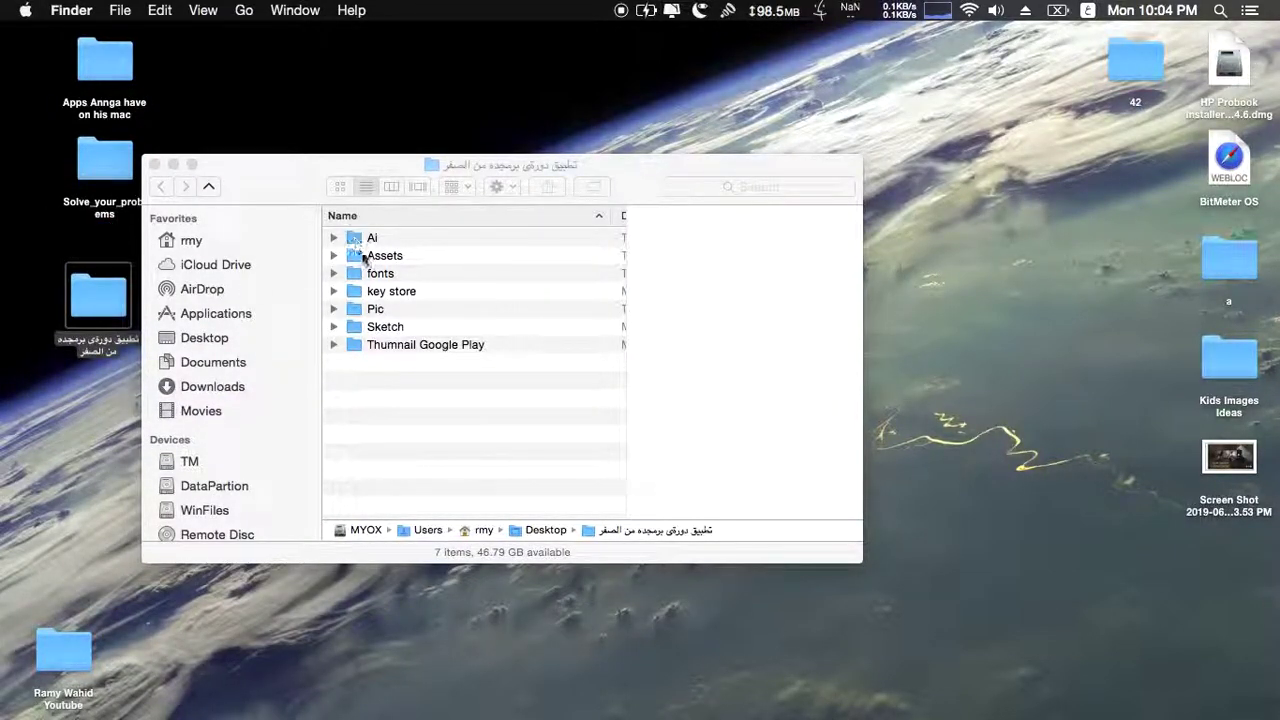
Look inside the Assets and fonts subfolders of the project folder.
left_click(334, 256)
left_click(334, 256)
left_click(334, 256)
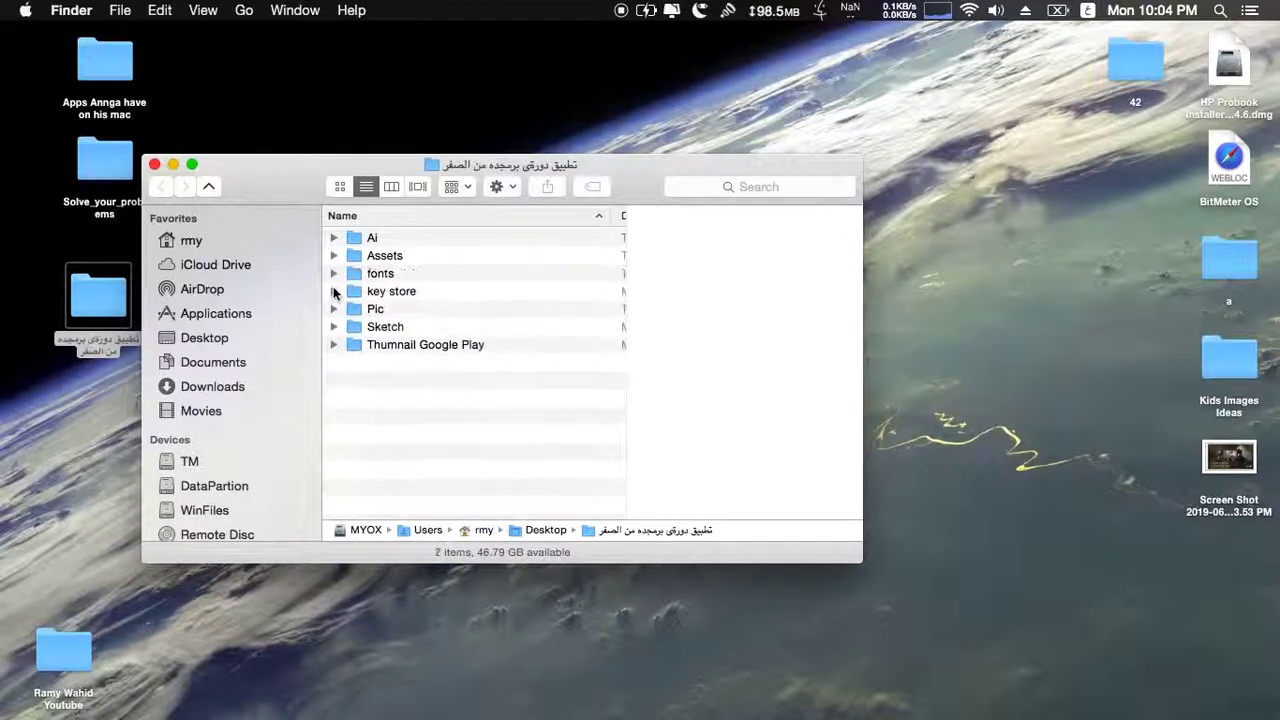
left_click(334, 274)
left_click(334, 274)
Open the home folder in a new tab, select AndroidStudioProjects, and enlarge the window.
right_click(200, 243)
left_click(300, 245)
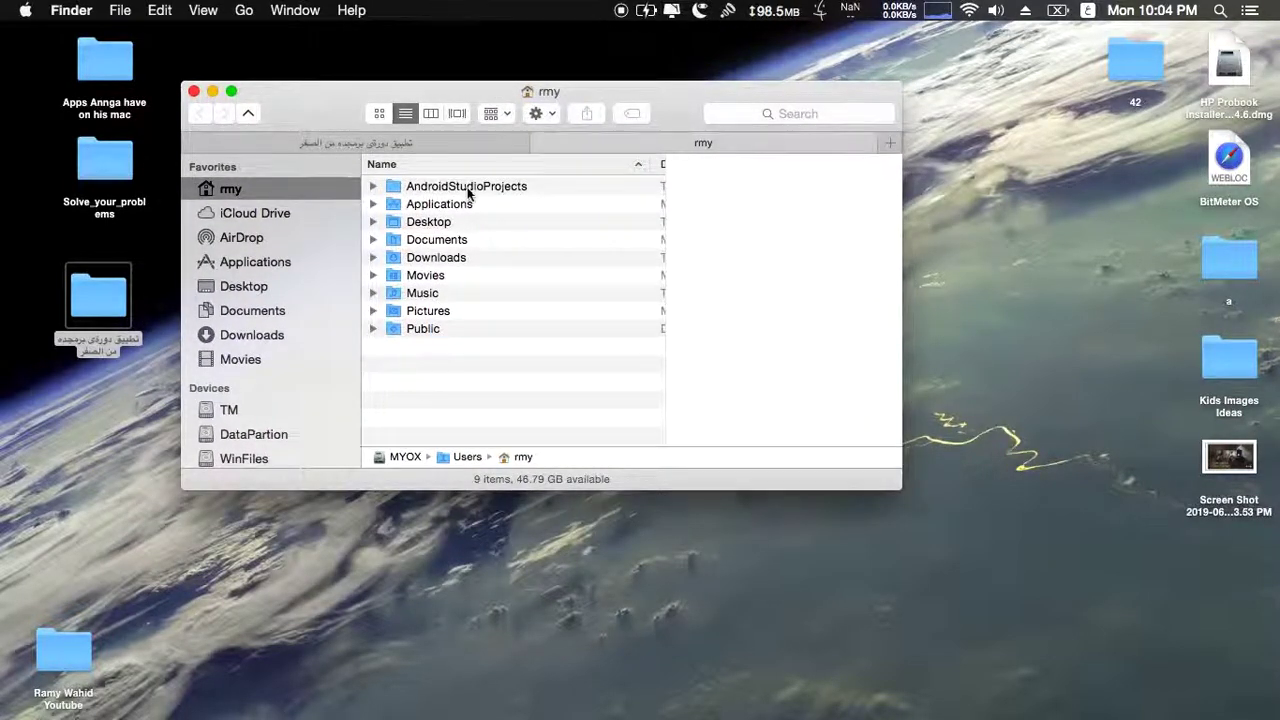
left_click(515, 190)
left_click_drag(900, 488, 1025, 680)
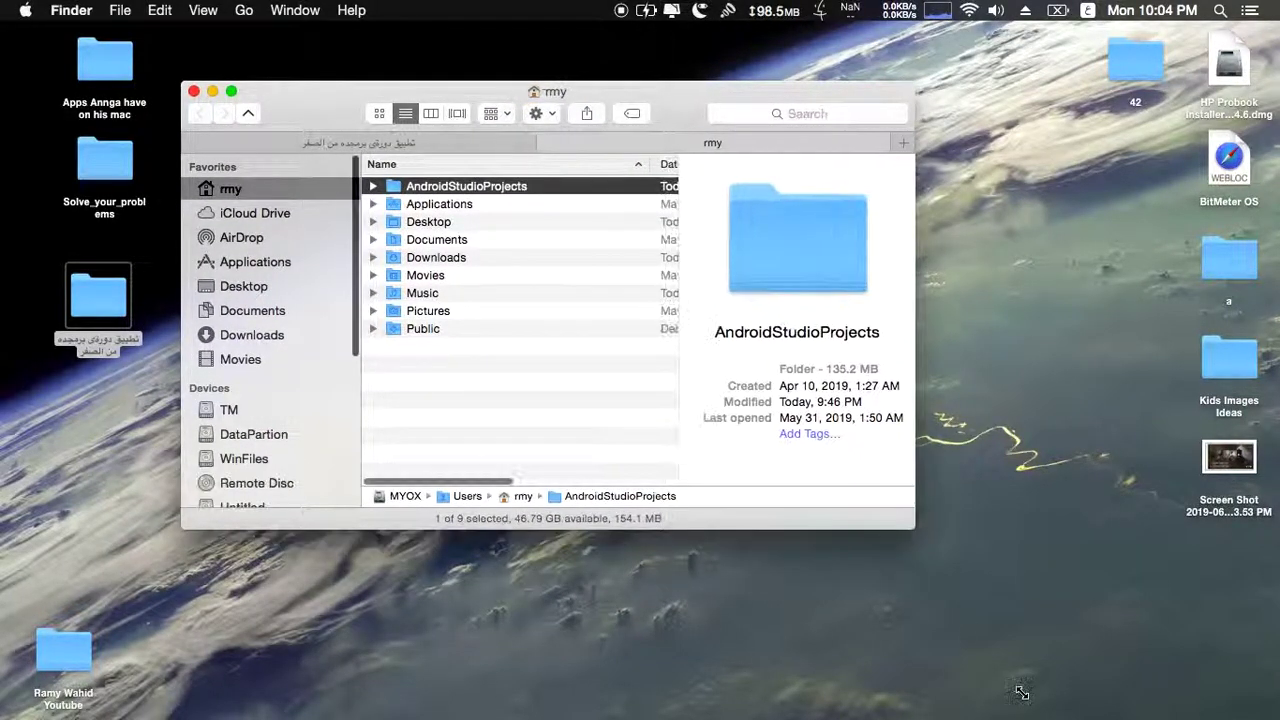
Open the Testo2 project folder within AndroidStudioProjects and expand its app folder.
double_click(449, 191)
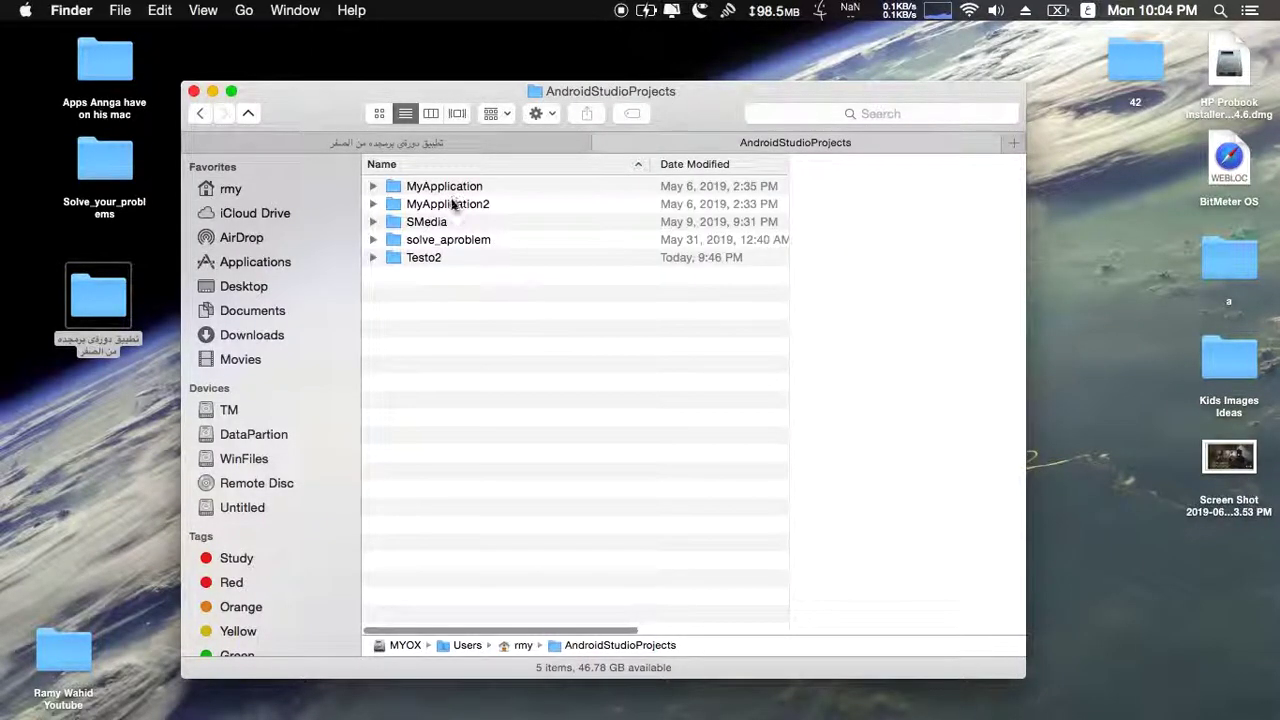
double_click(440, 255)
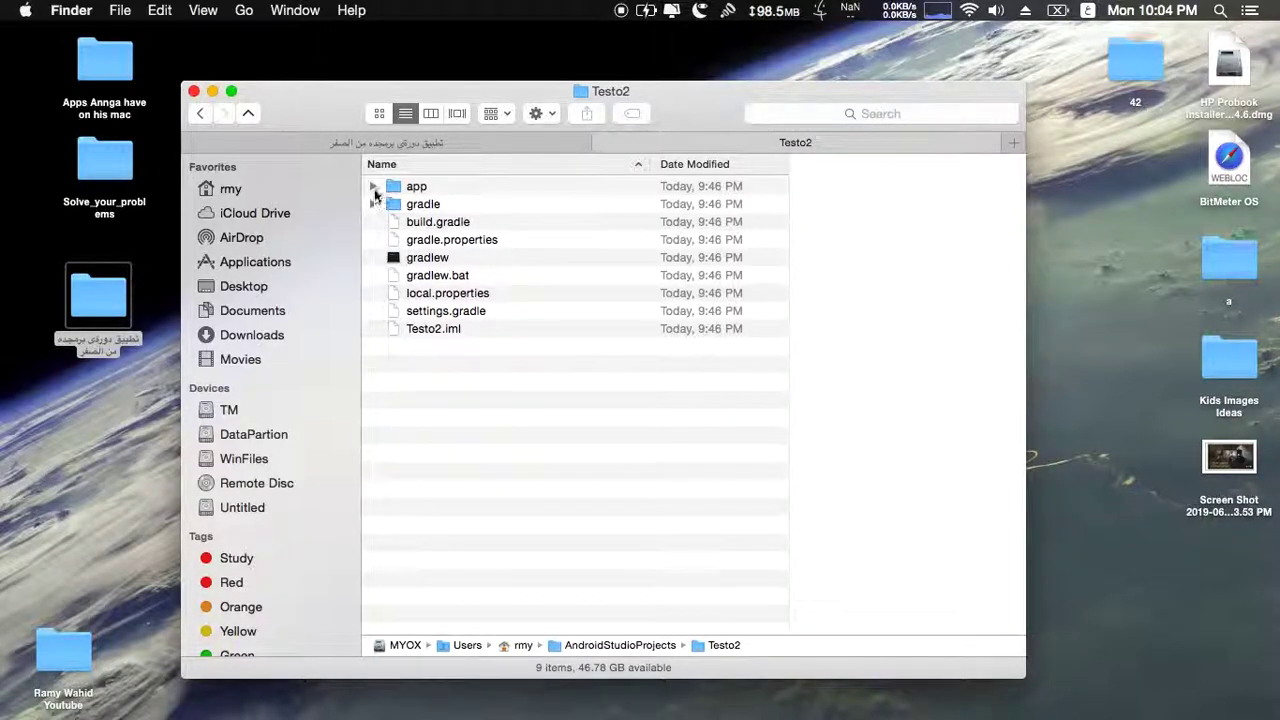
left_click(373, 186)
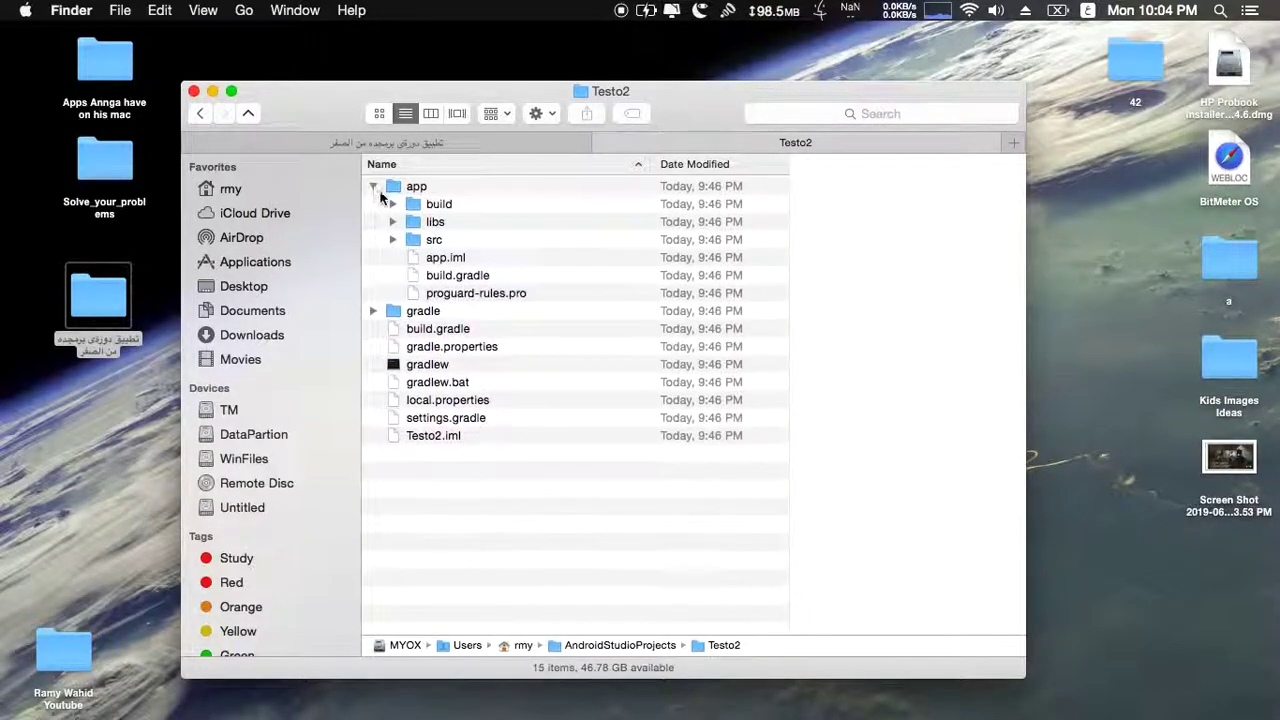
Expand the src and main folders inside Testo2's app folder and open the res folder.
left_click(391, 240)
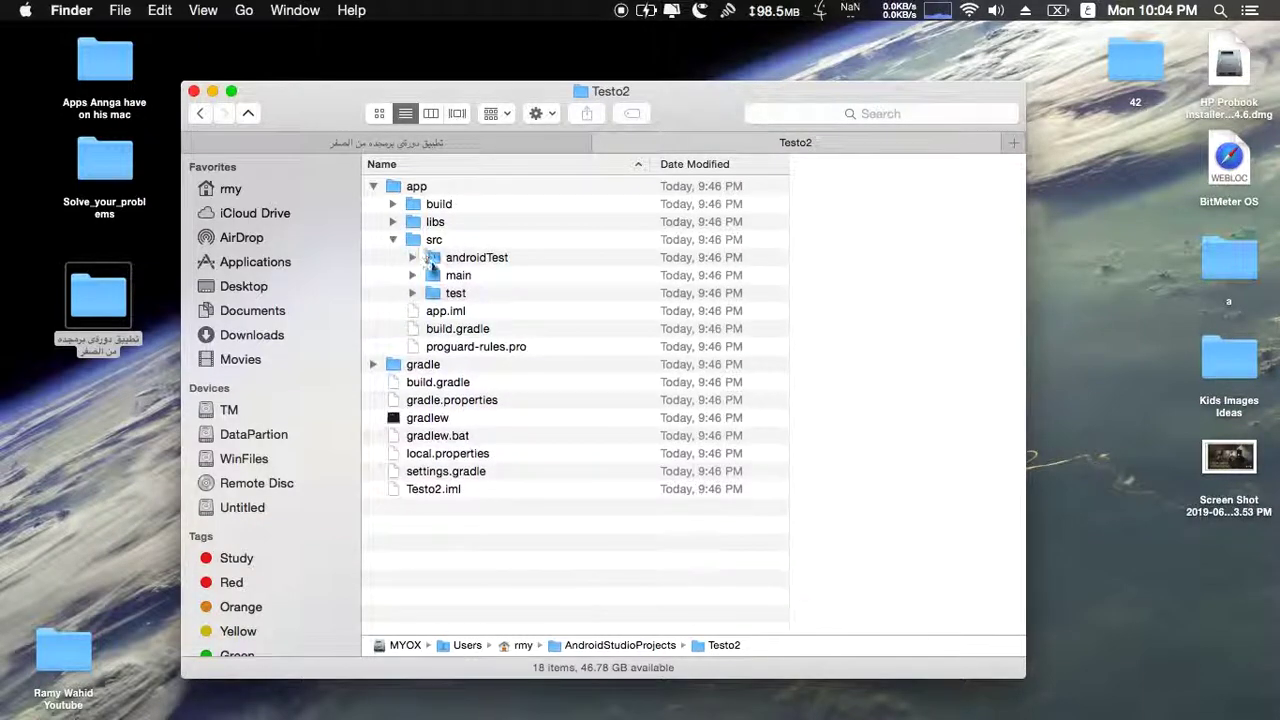
left_click(413, 275)
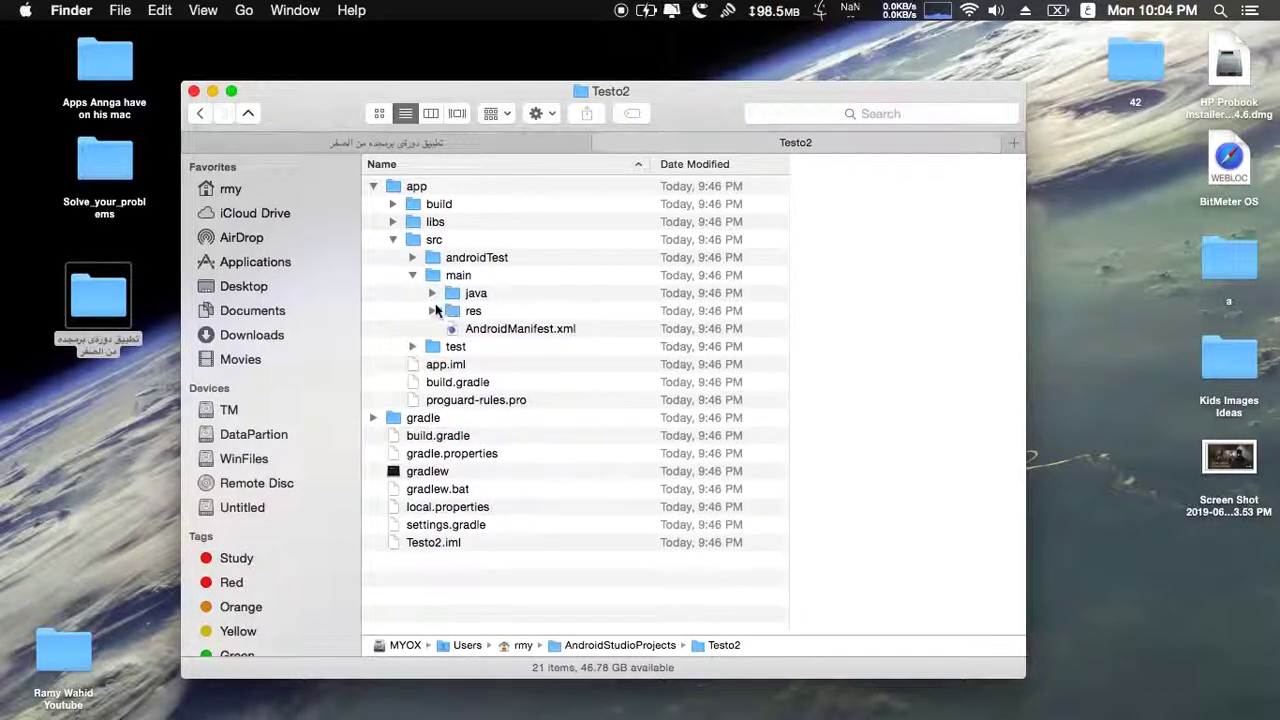
left_click(432, 311)
left_click(432, 311)
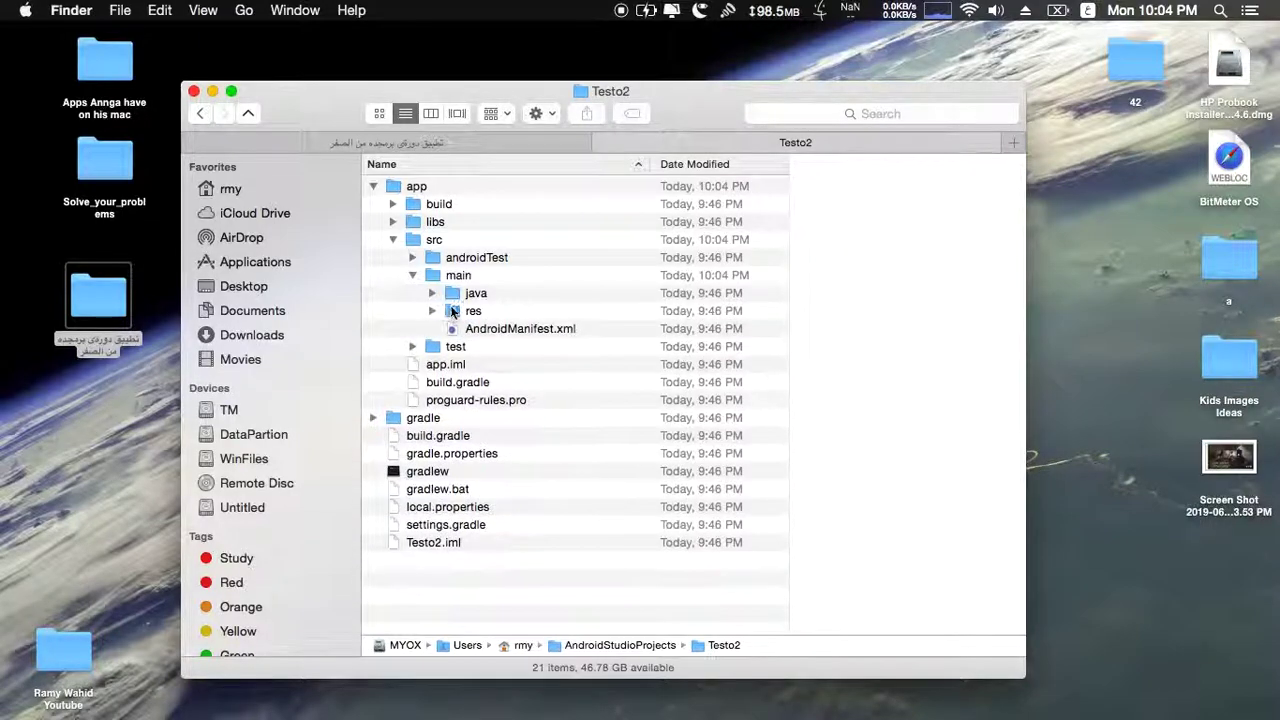
double_click(450, 311)
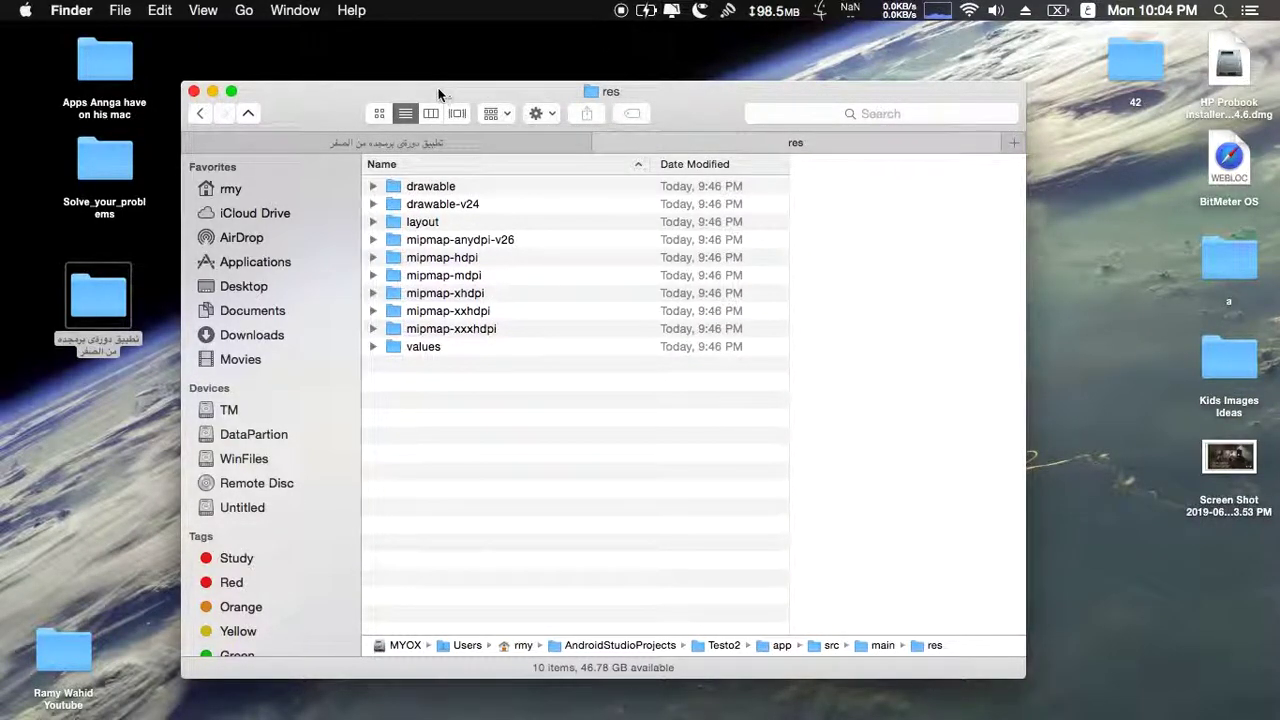
Switch to Android Studio and show the Testo2 project's file tree.
left_click(437, 142)
key("ctrl+Up")
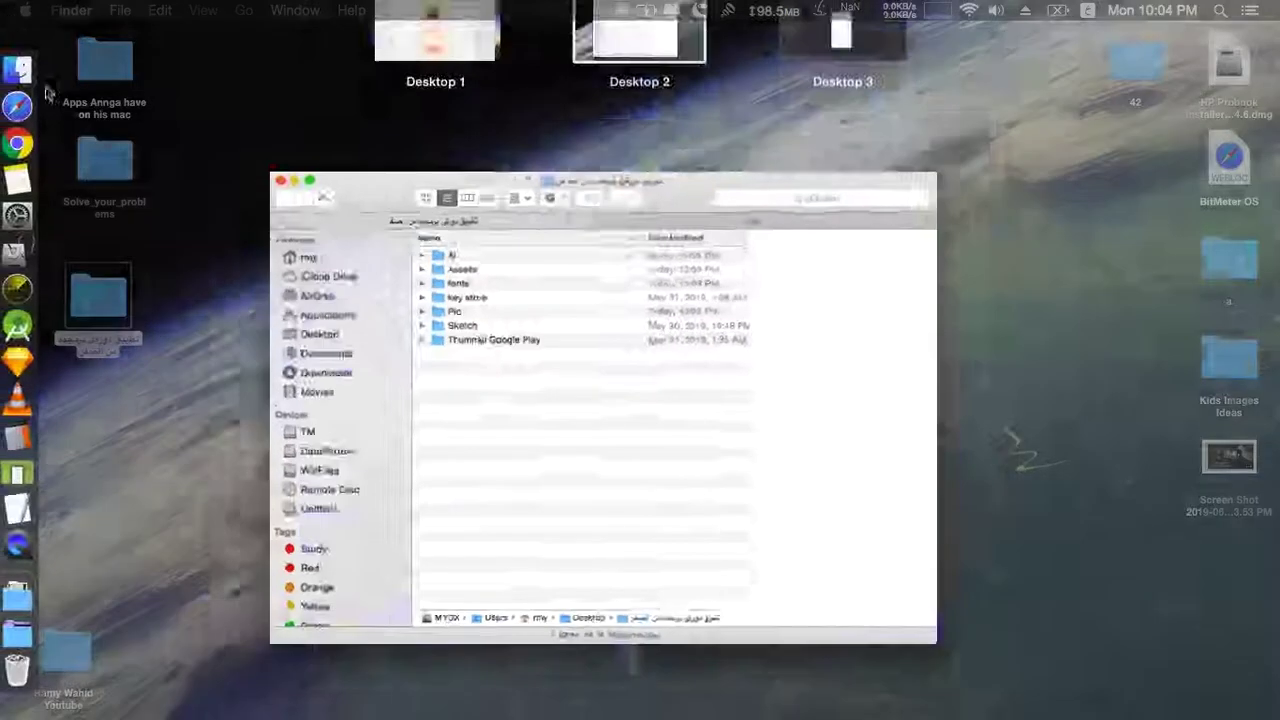
left_click(24, 325)
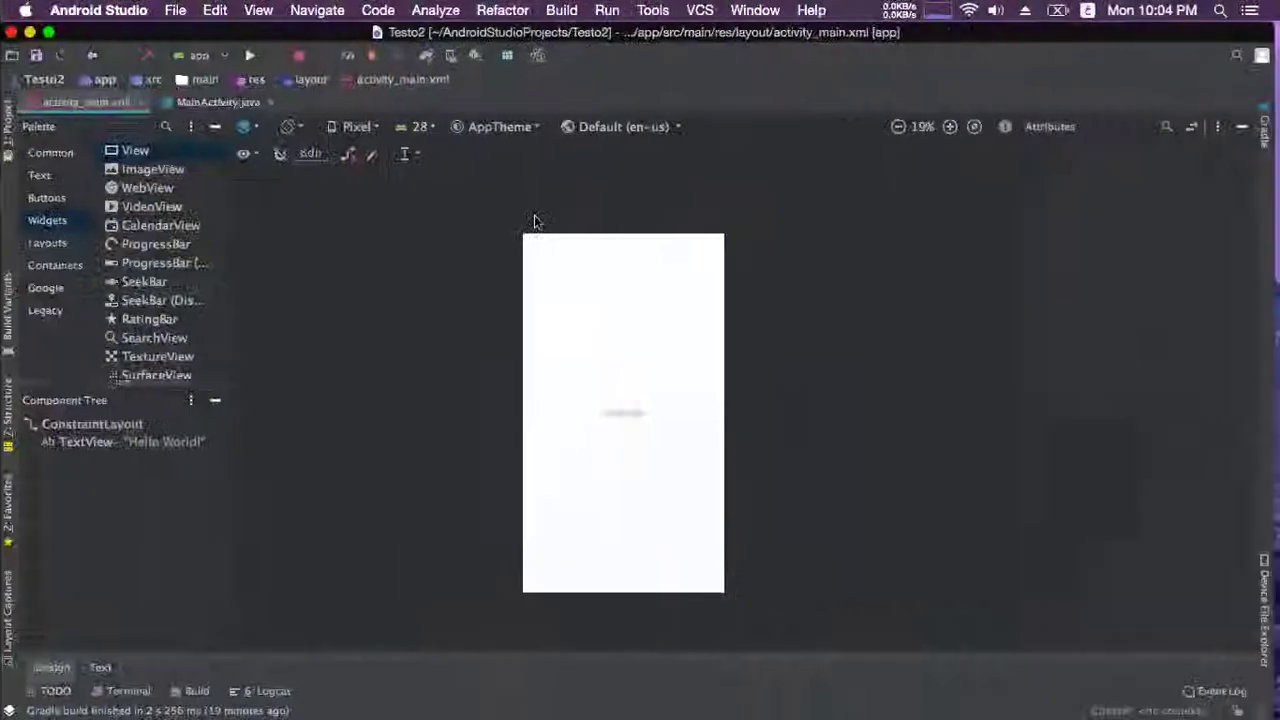
left_click(10, 145)
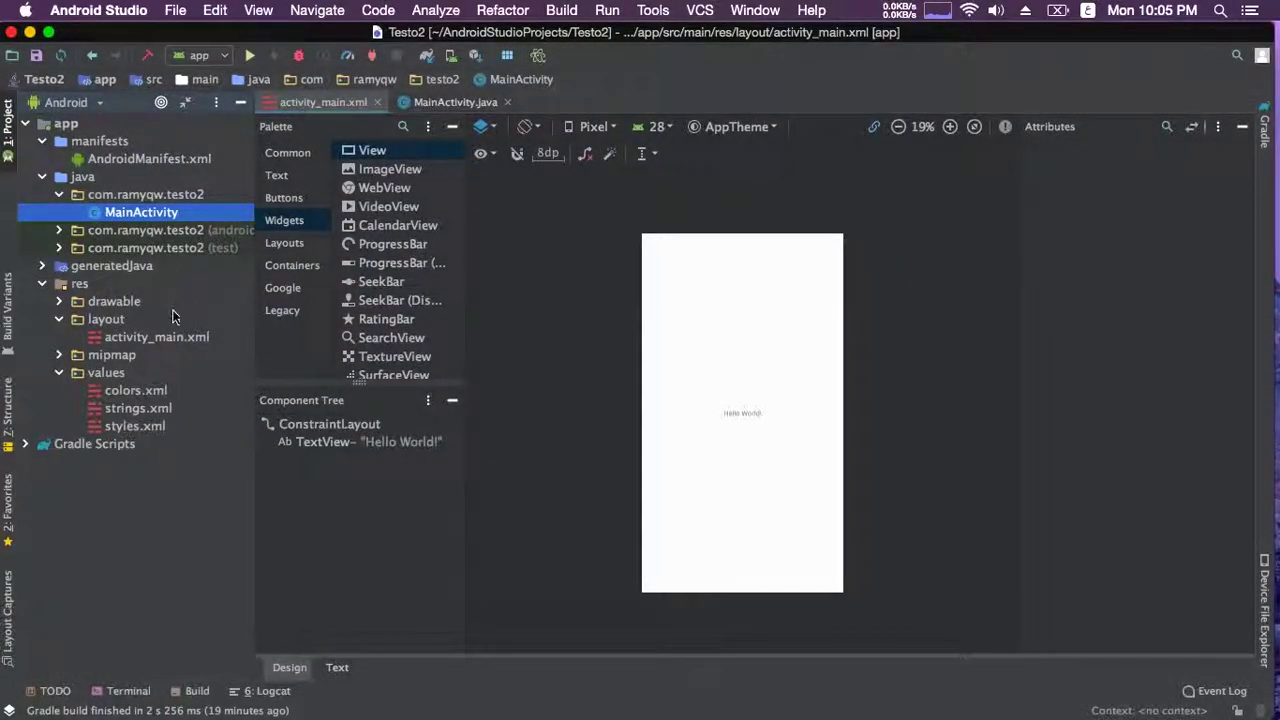
Expand the drawable folder under res and widen the project tree so the full file names fit.
left_click(125, 303)
left_click(83, 287)
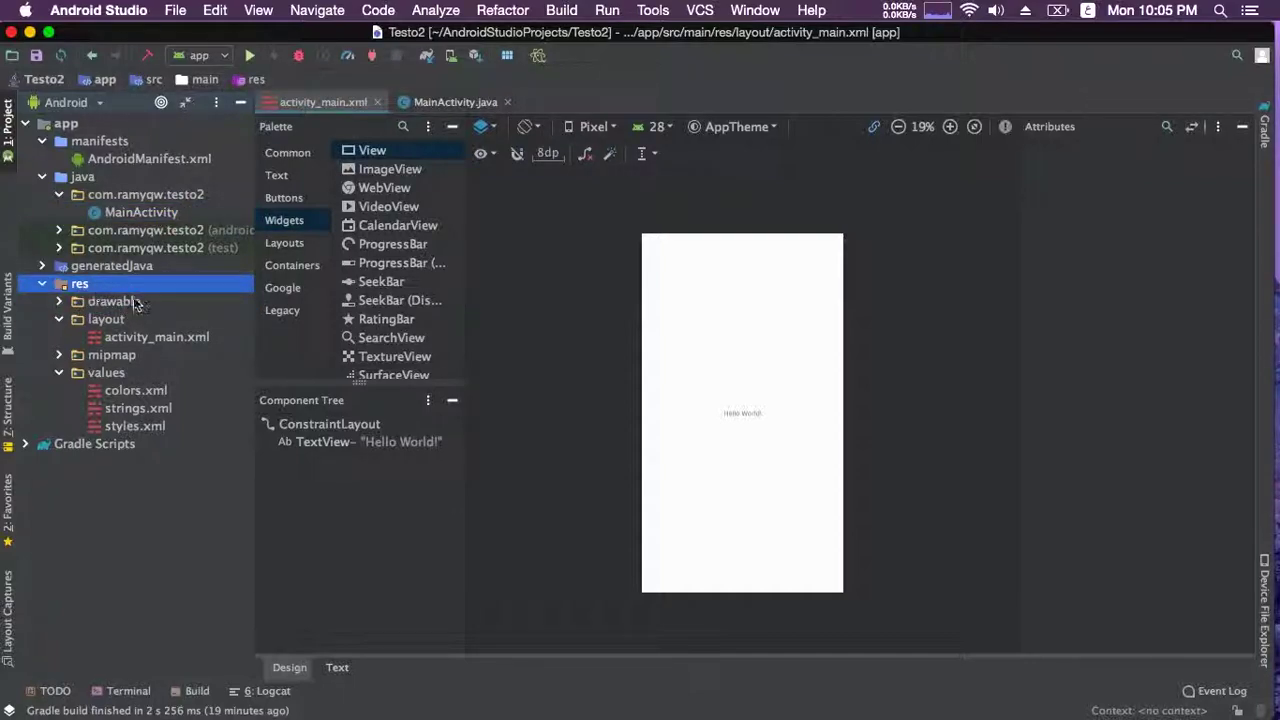
left_click(60, 302)
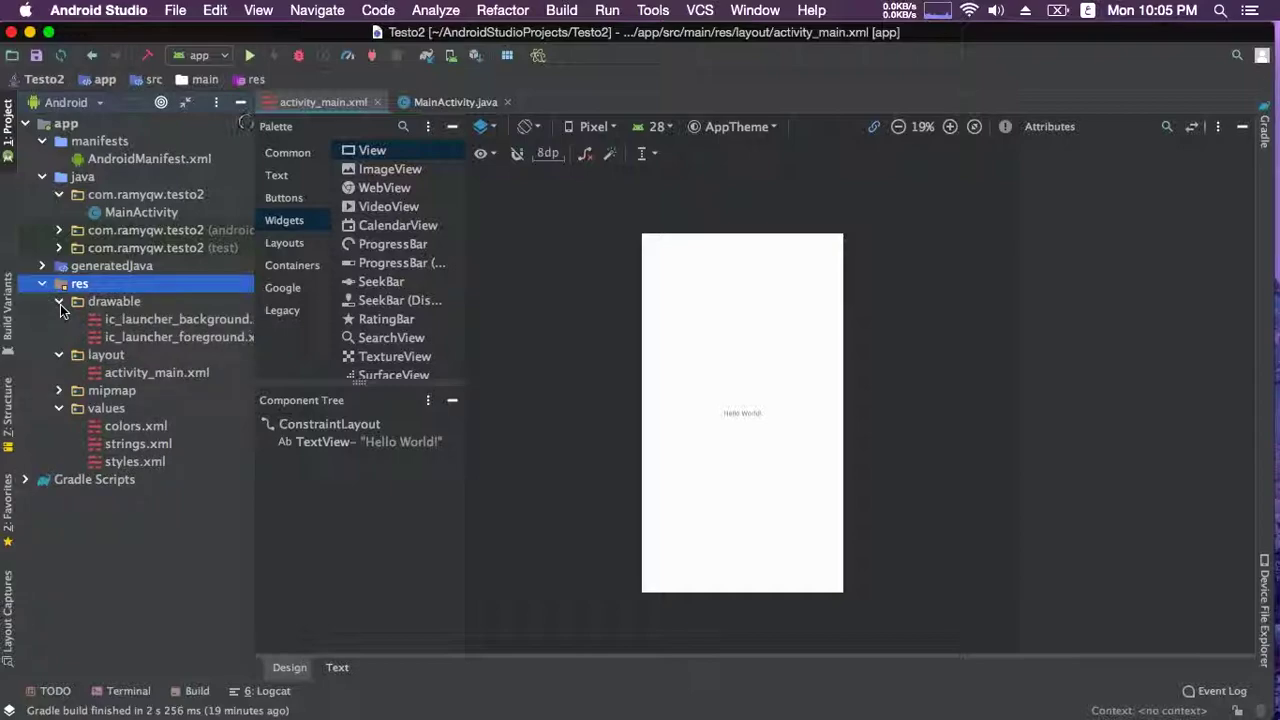
left_click(110, 303)
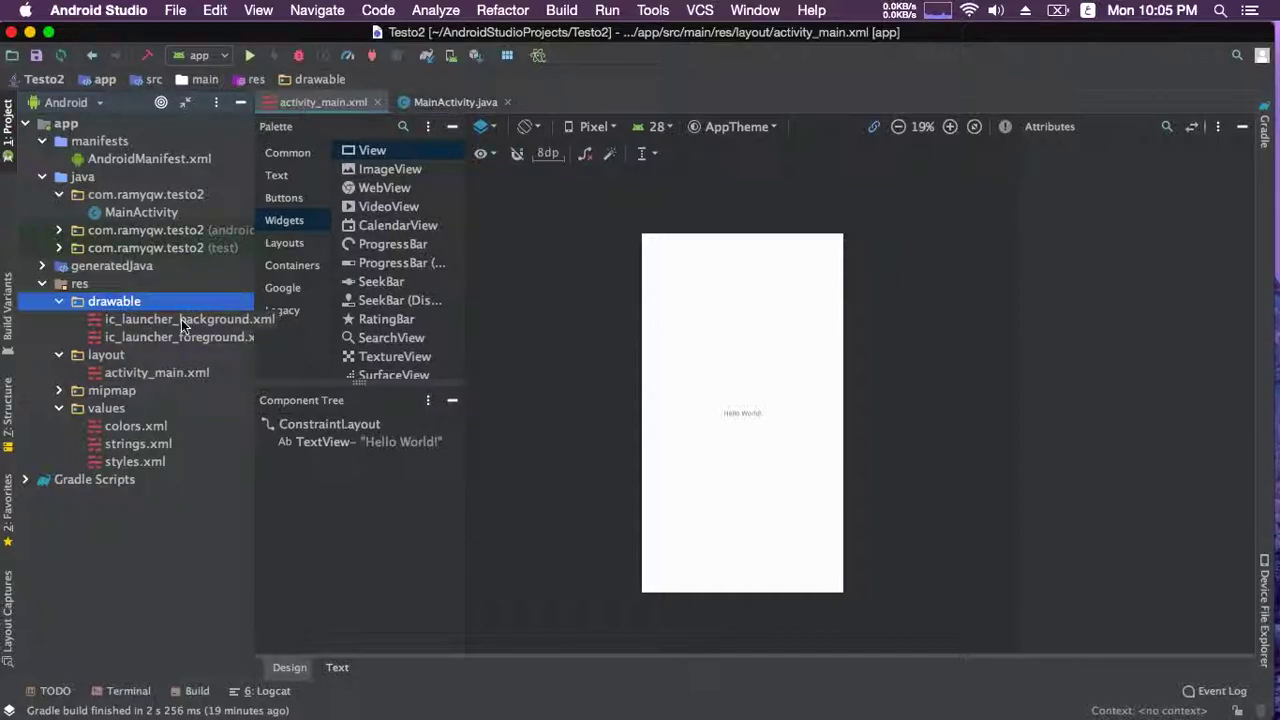
left_click(238, 328)
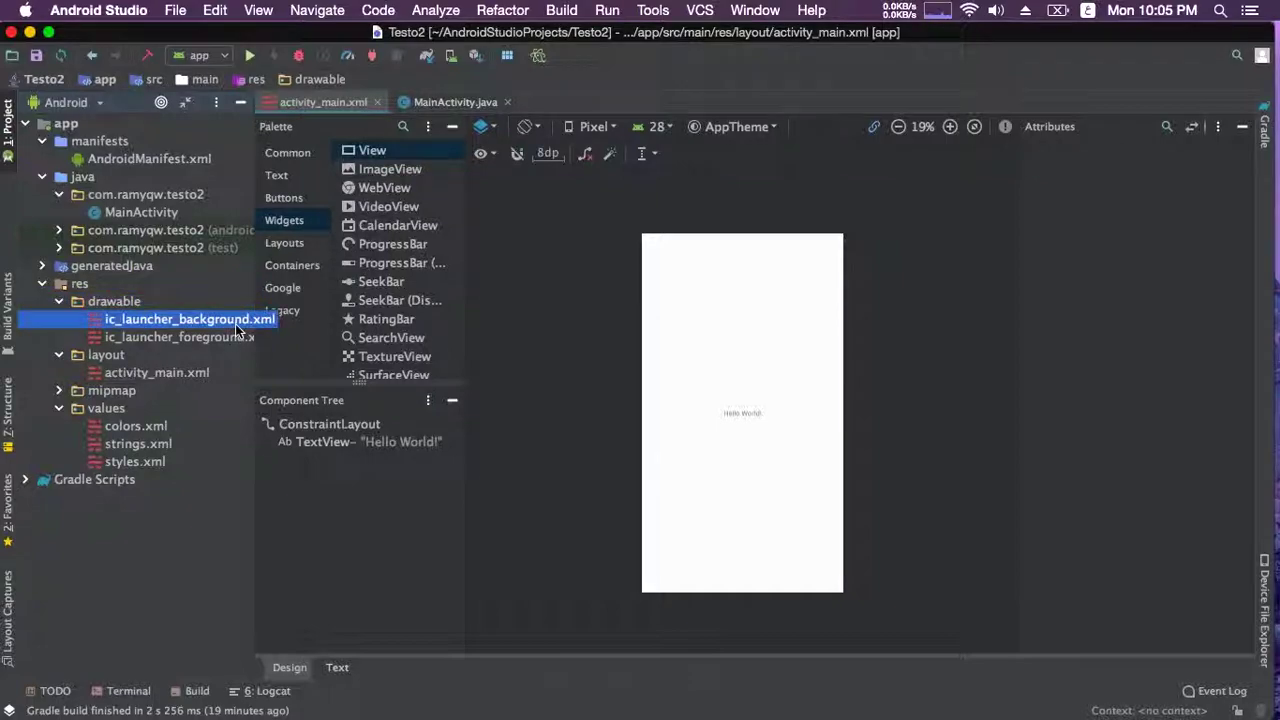
left_click_drag(252, 285, 360, 275)
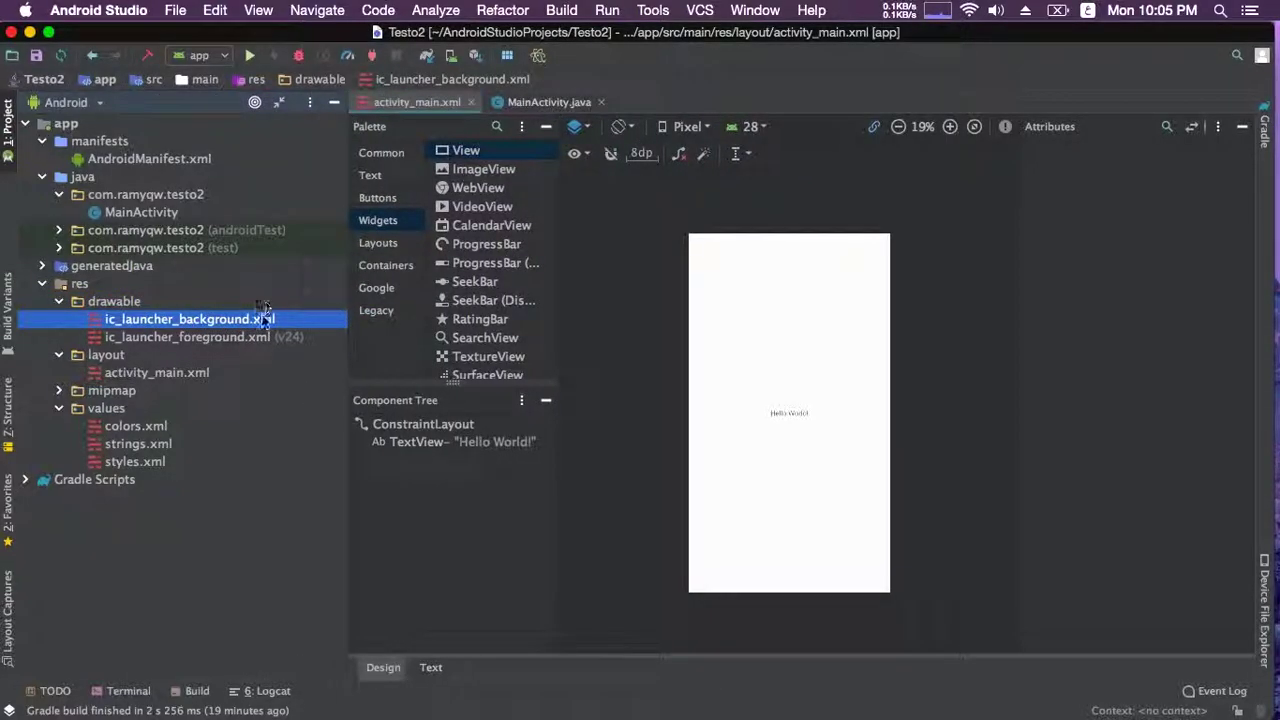
Locate the layout folder, the MainActivity class and activity_main.xml in the project tree.
left_click(107, 356)
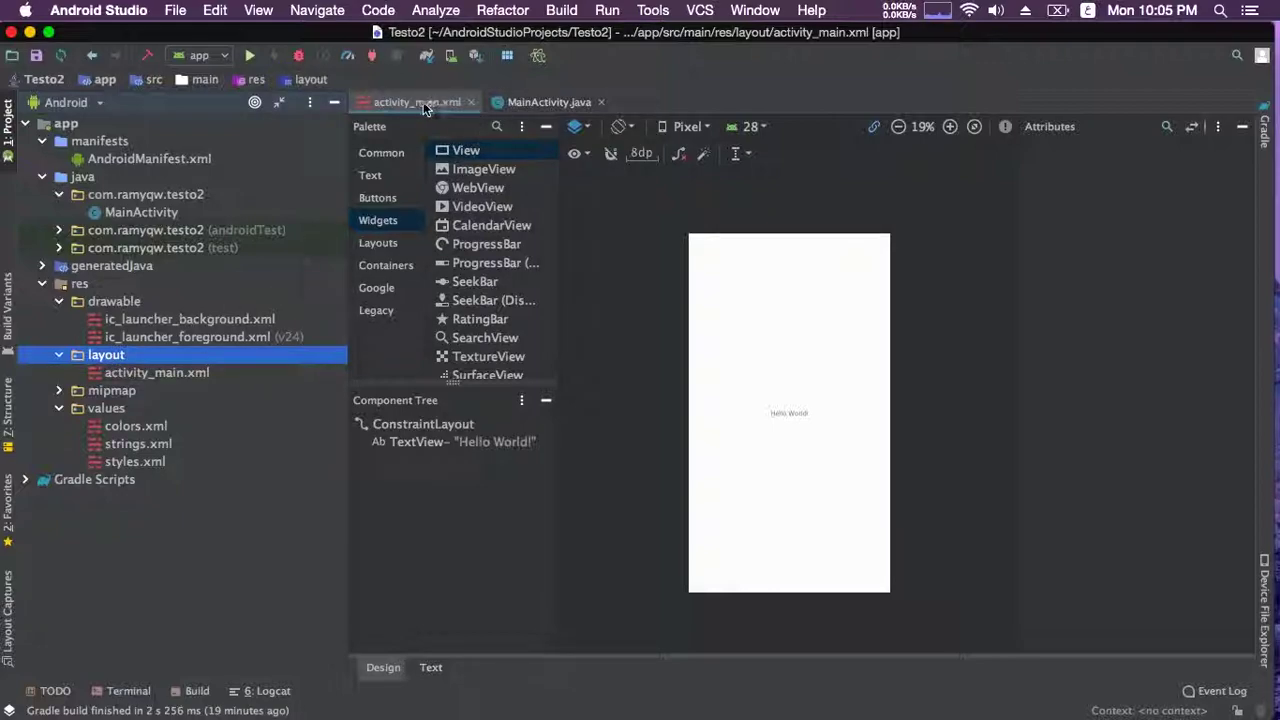
left_click(141, 212)
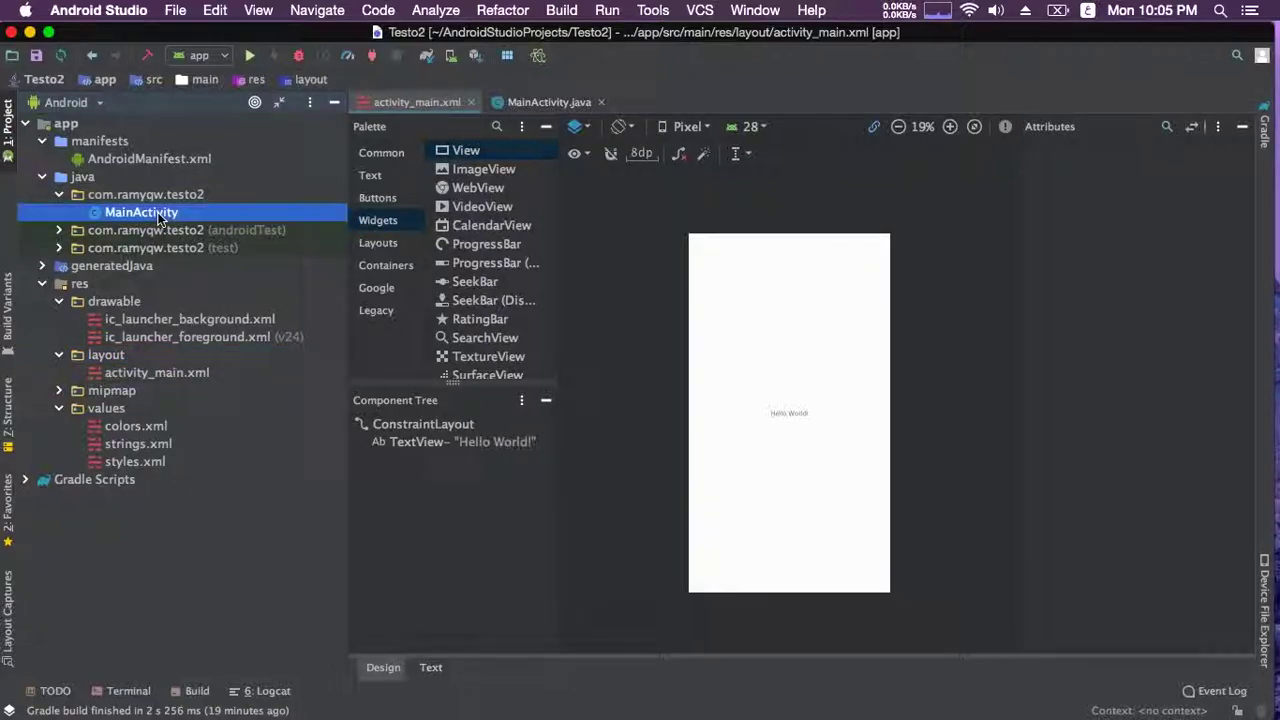
left_click(157, 373)
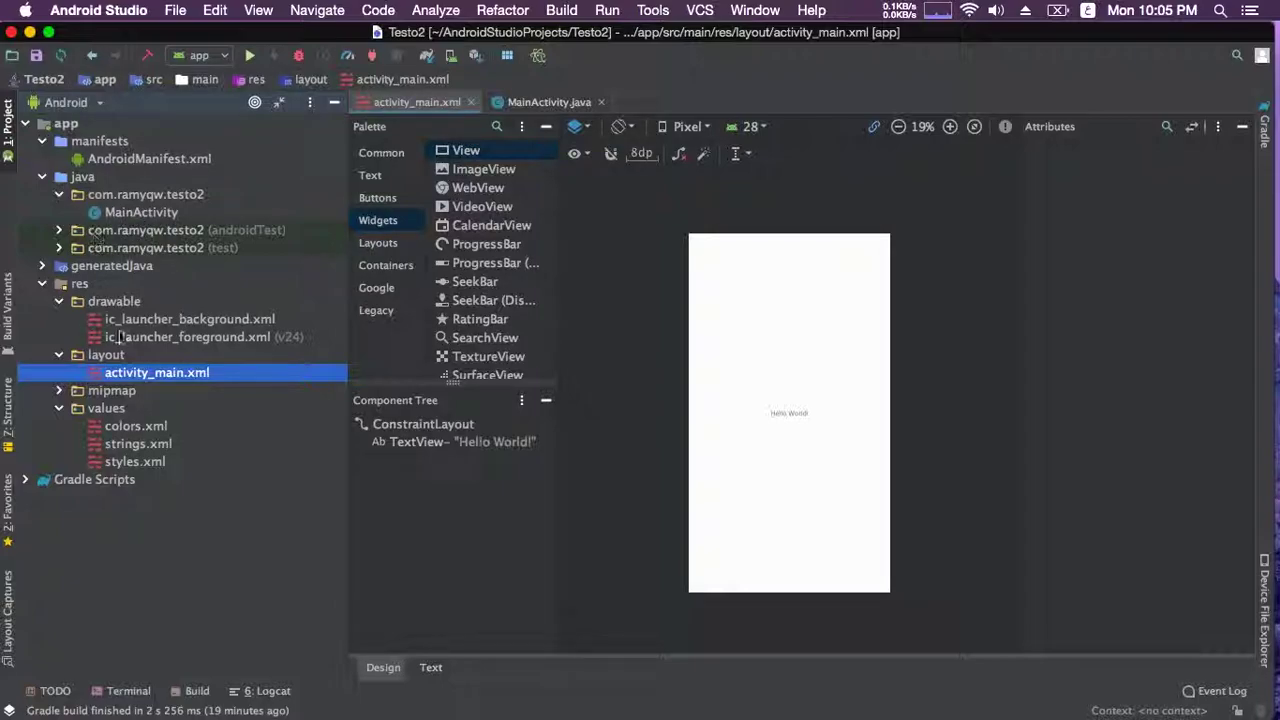
View the ic_launcher resource inside the mipmap folder, then close its file and collapse the folder.
left_click(59, 392)
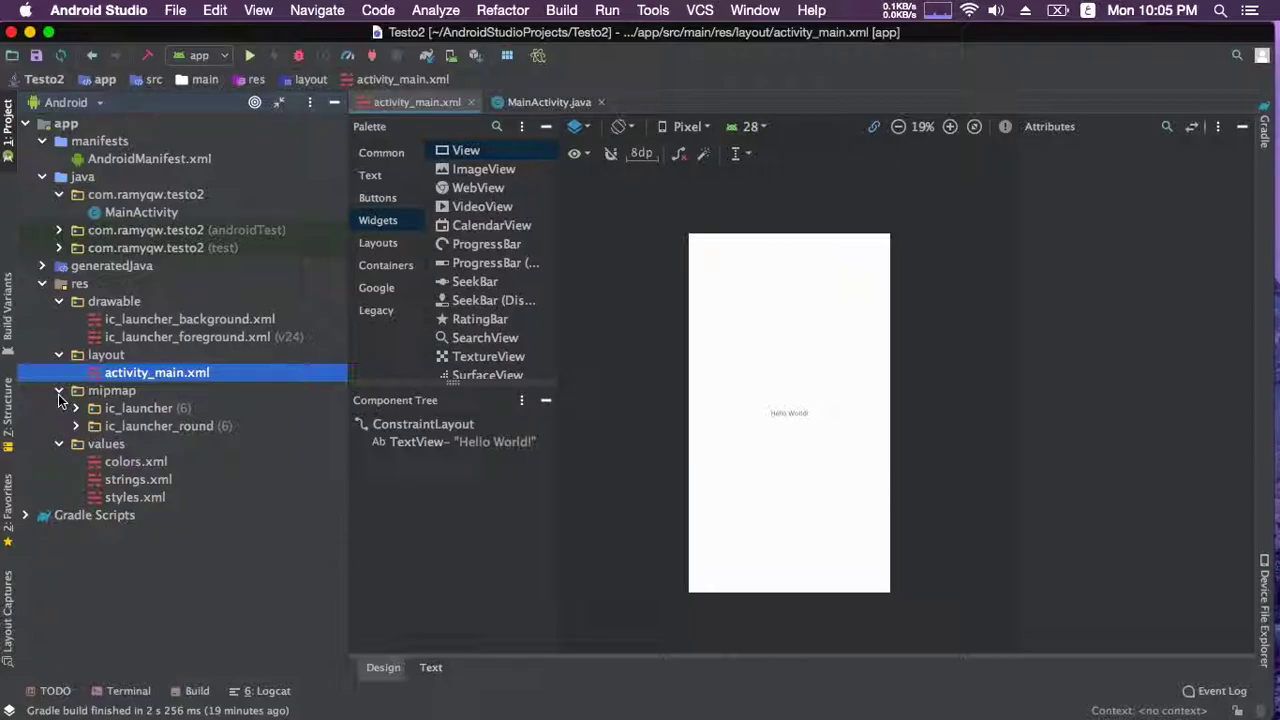
double_click(83, 411)
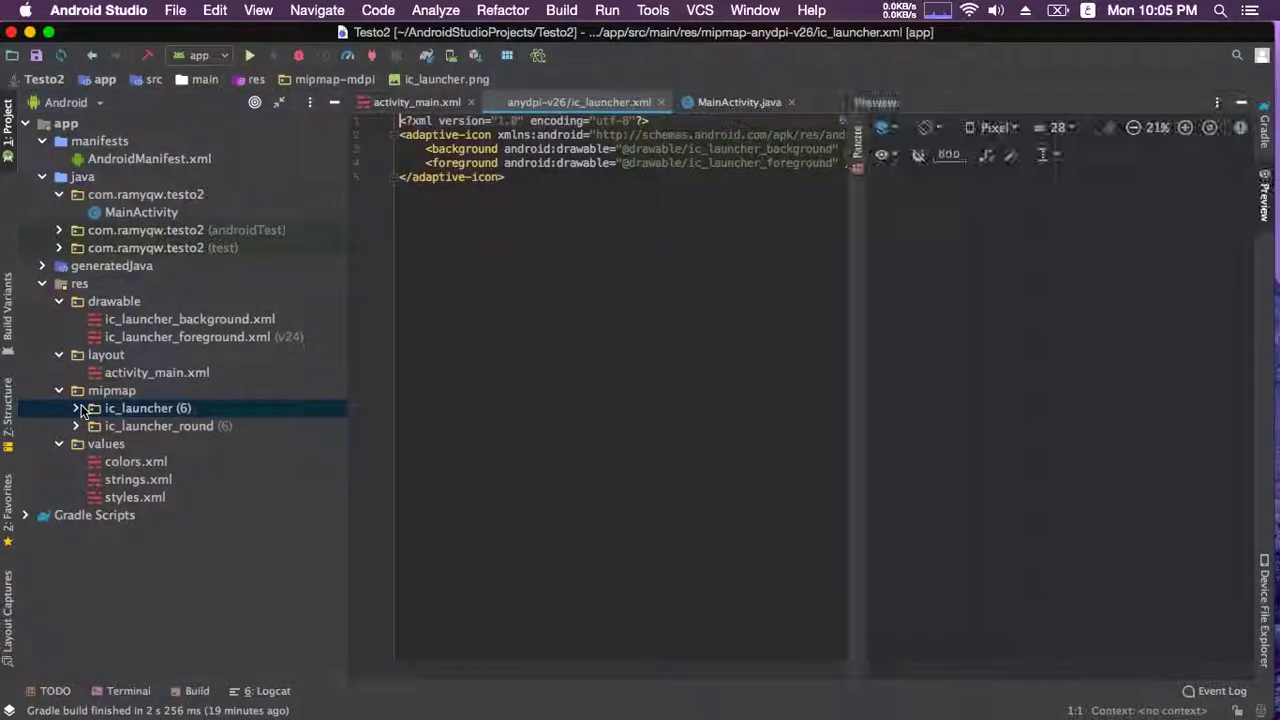
left_click(77, 408)
left_click(60, 390)
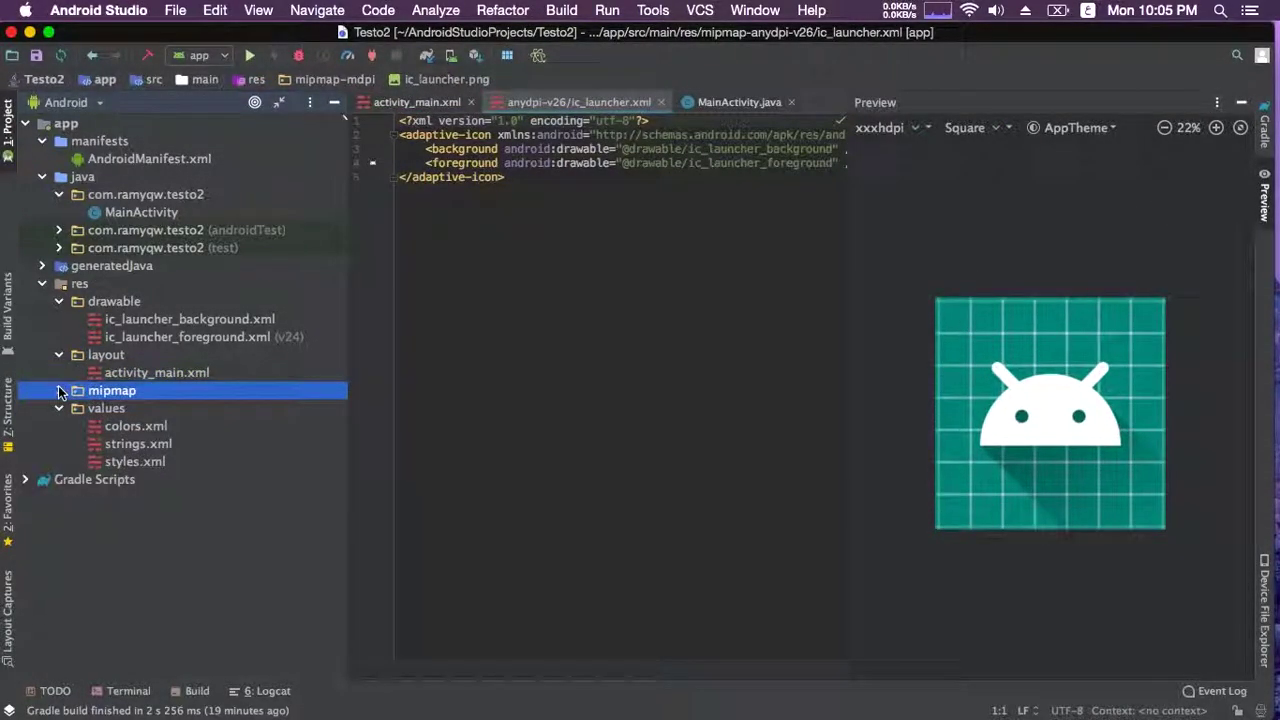
left_click(661, 102)
left_click(121, 411)
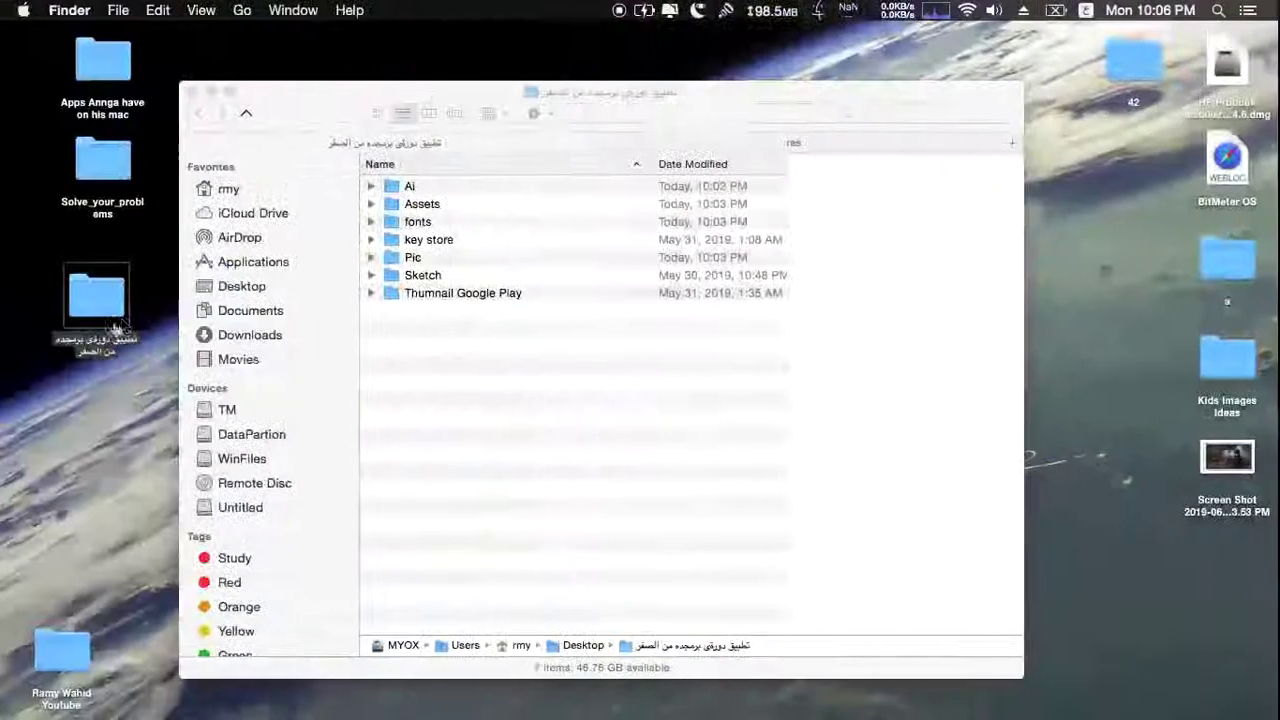
Copy activity2bob2.png from the Assets folder of the desktop project folder in Finder.
double_click(420, 206)
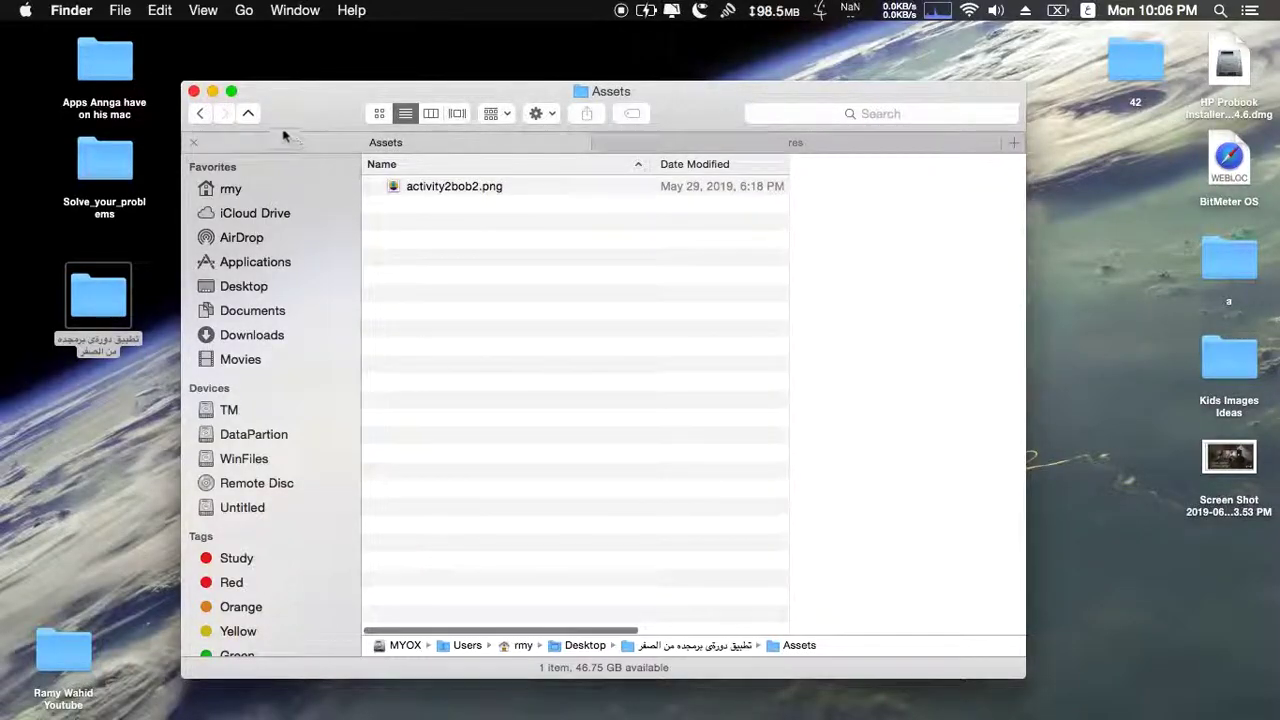
left_click(248, 113)
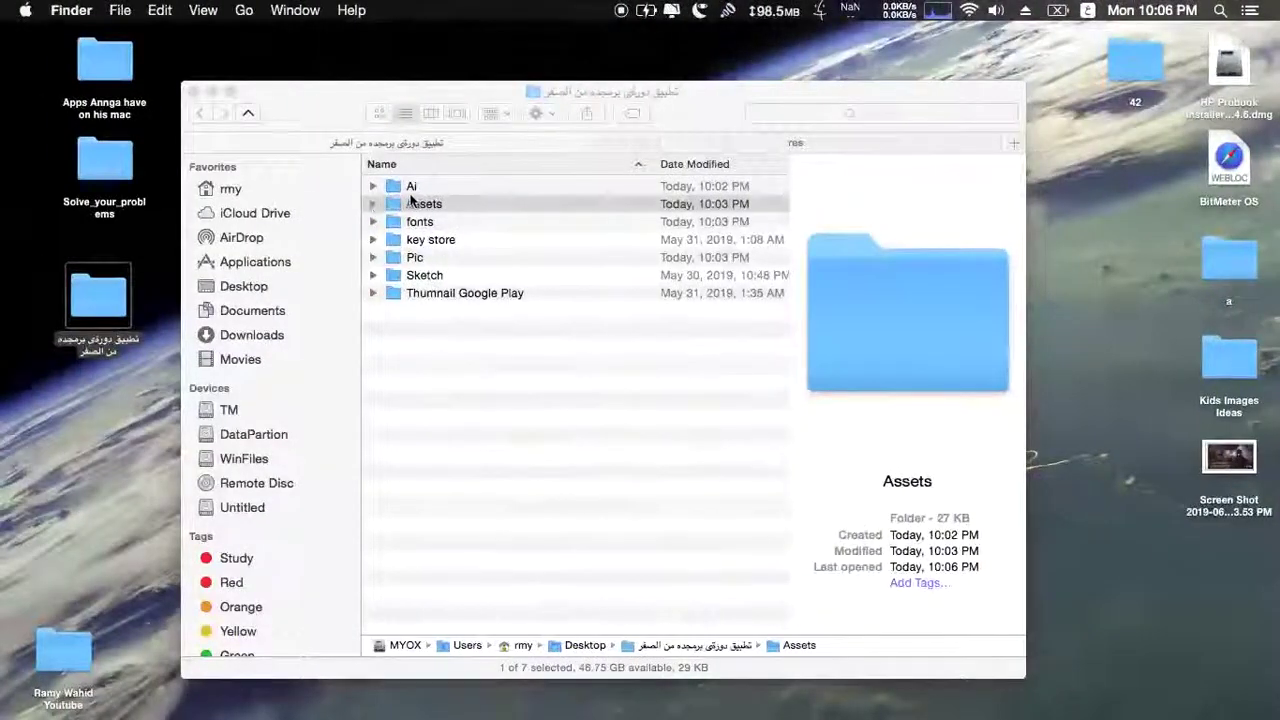
double_click(420, 205)
left_click(425, 187)
right_click(428, 187)
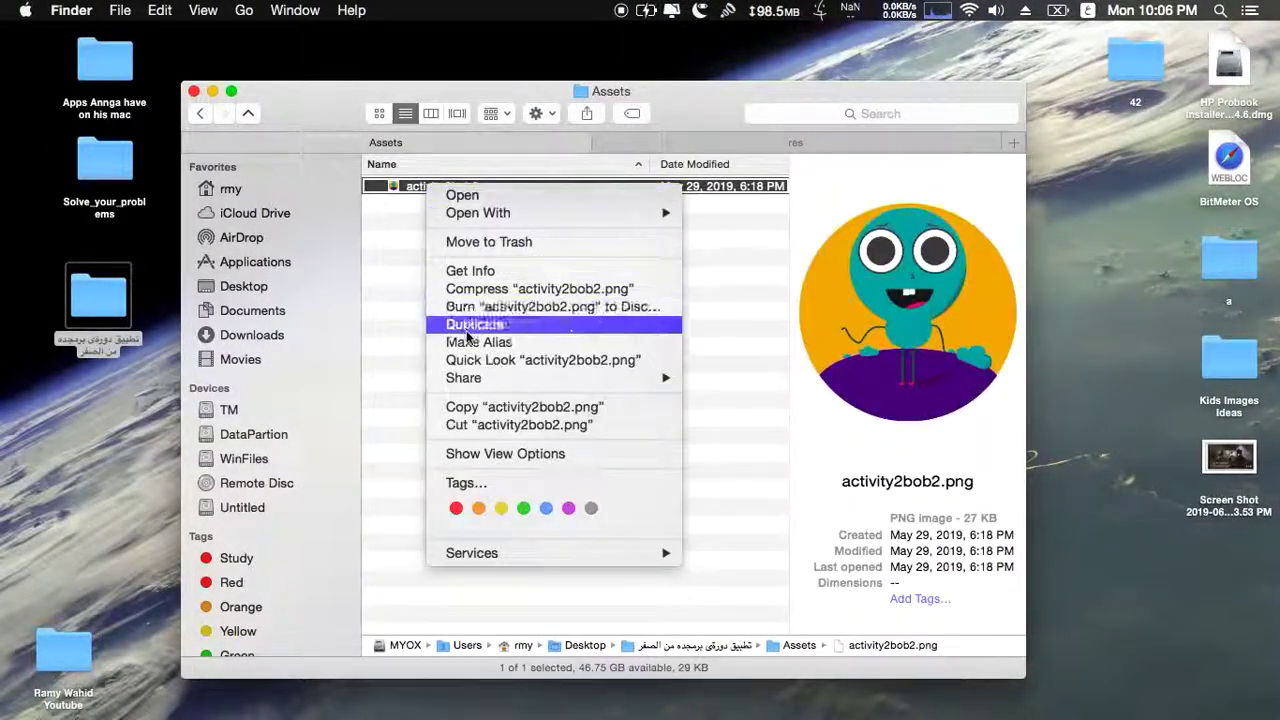
left_click(440, 406)
Paste activity2bob2.png into the res drawable folder in Android Studio and close the image preview.
key("super+Tab")
left_click(200, 319)
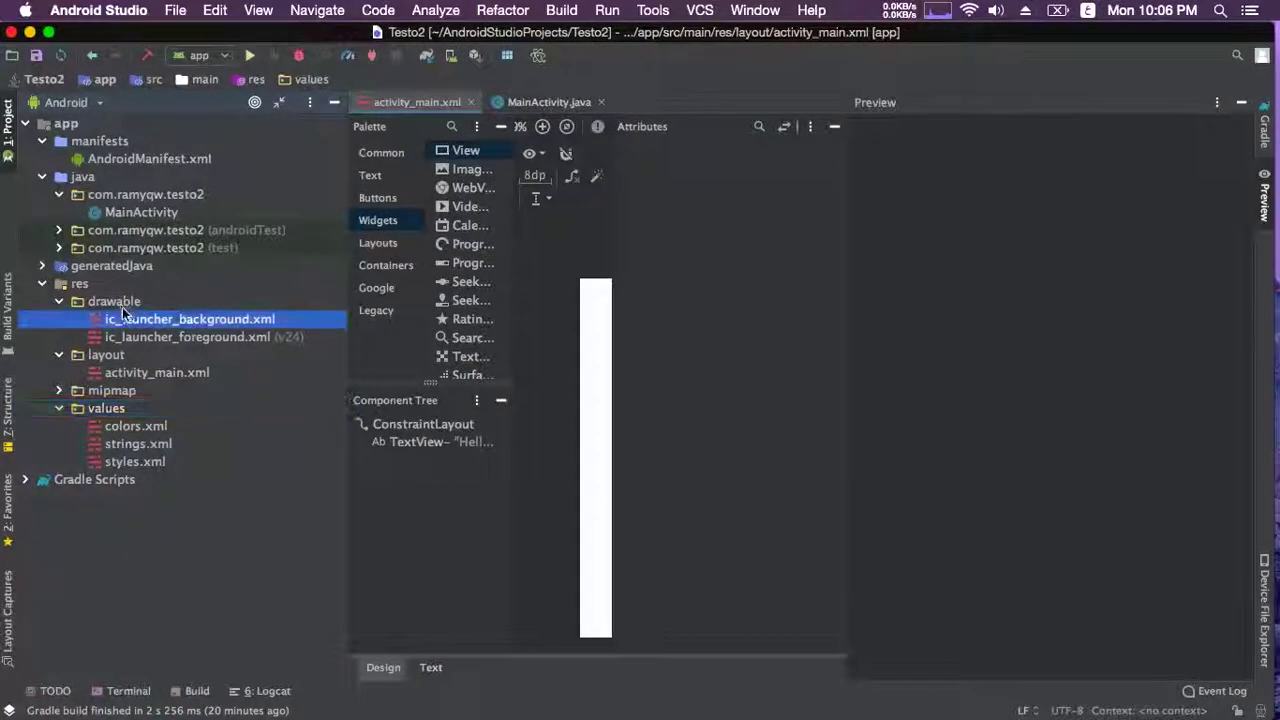
left_click(120, 301)
right_click(166, 298)
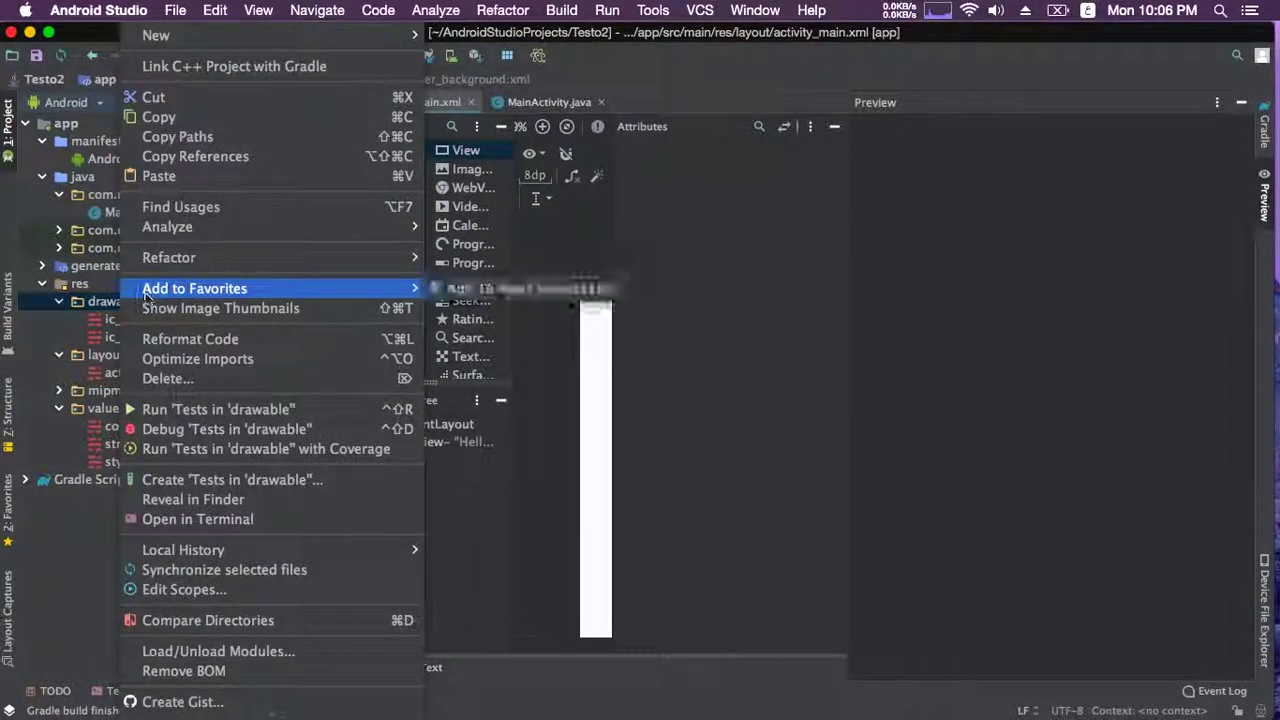
left_click(151, 176)
left_click(810, 547)
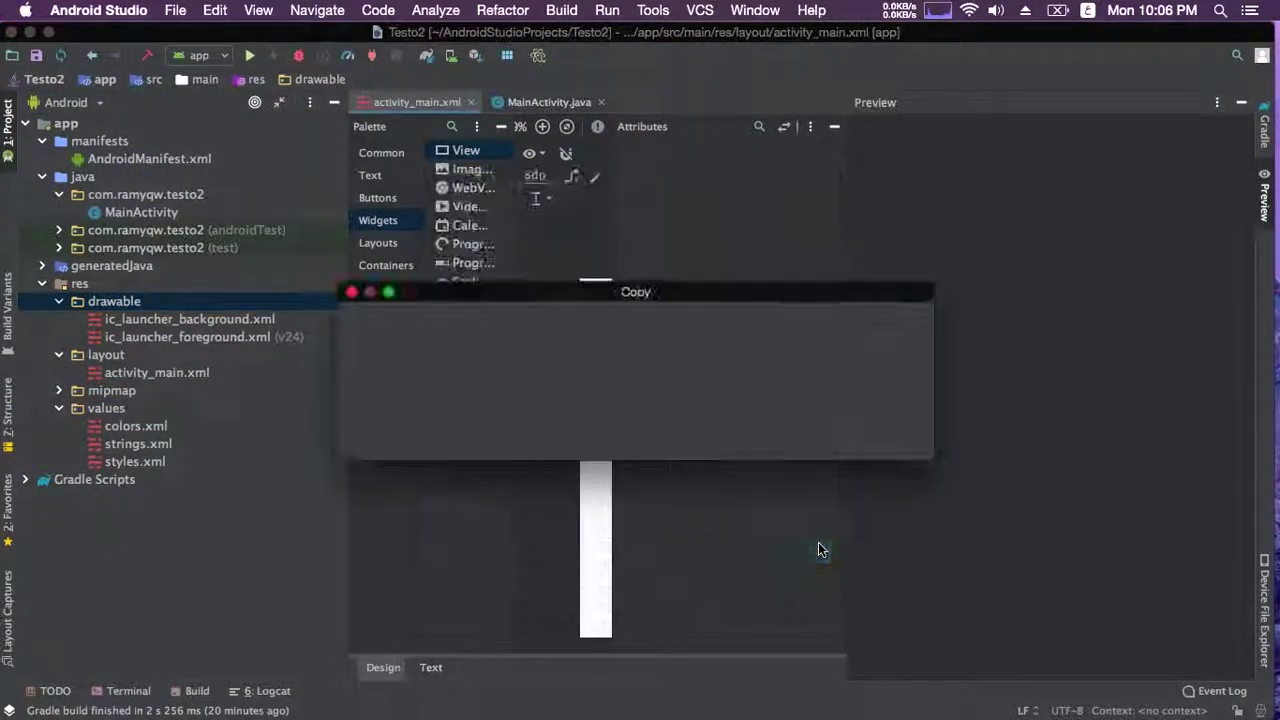
left_click(862, 437)
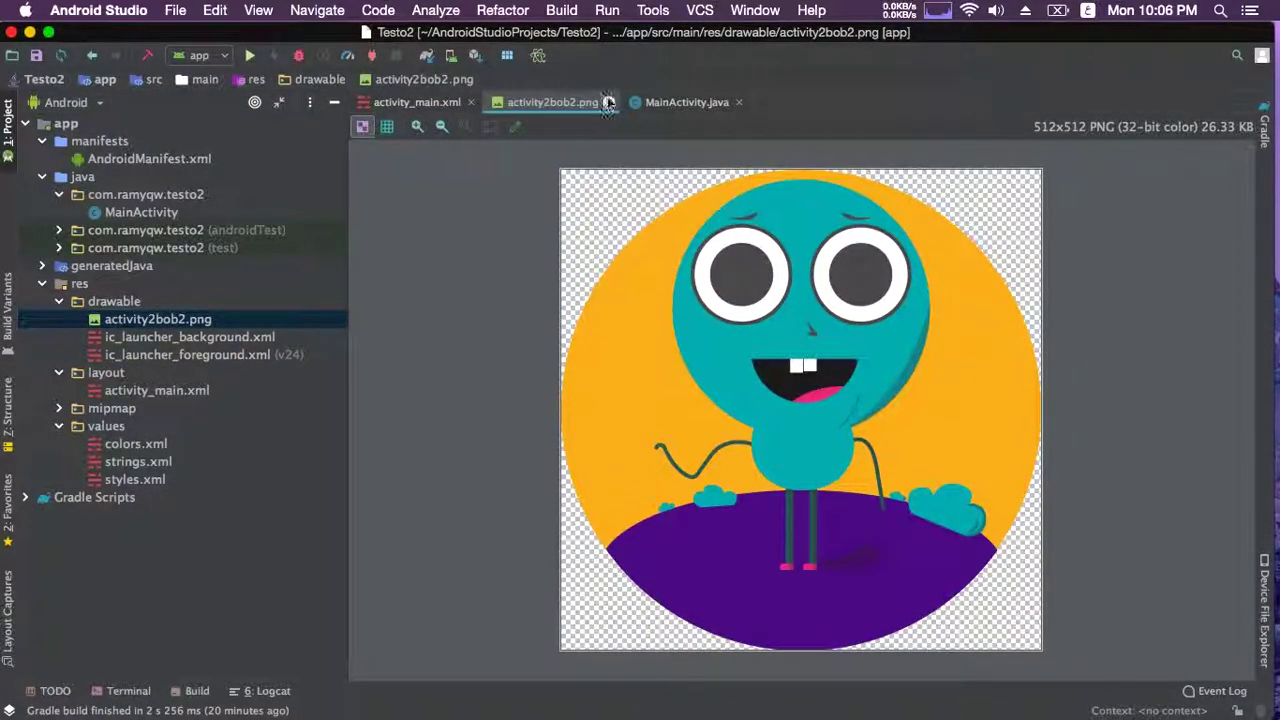
left_click(608, 102)
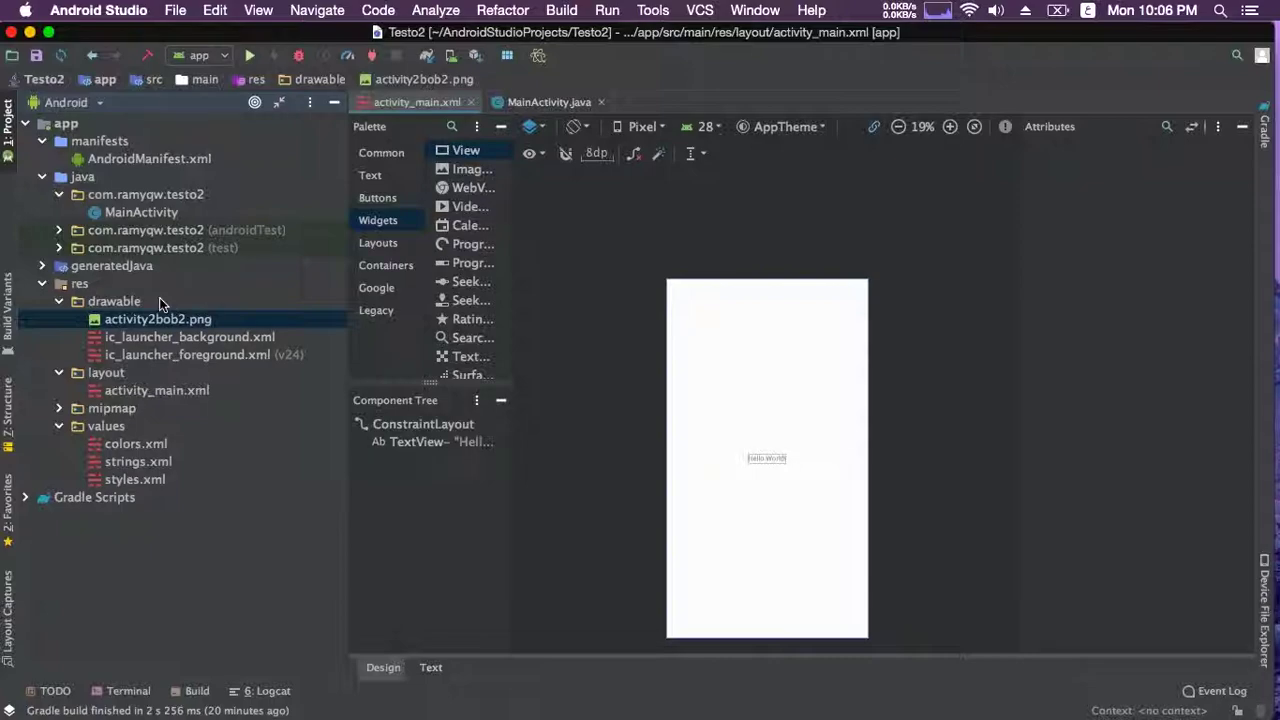
Switch to Finder and open the drawable folder inside Testo2's res folder.
key("ctrl+Left")
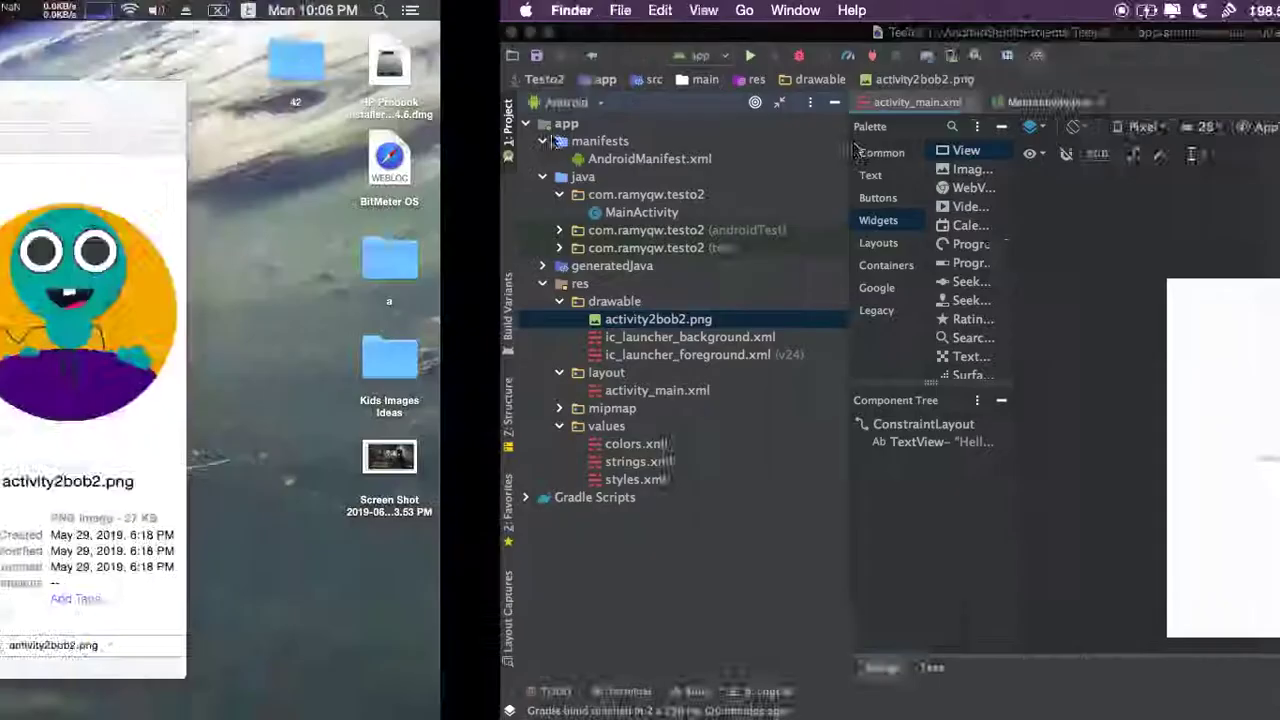
left_click(662, 145)
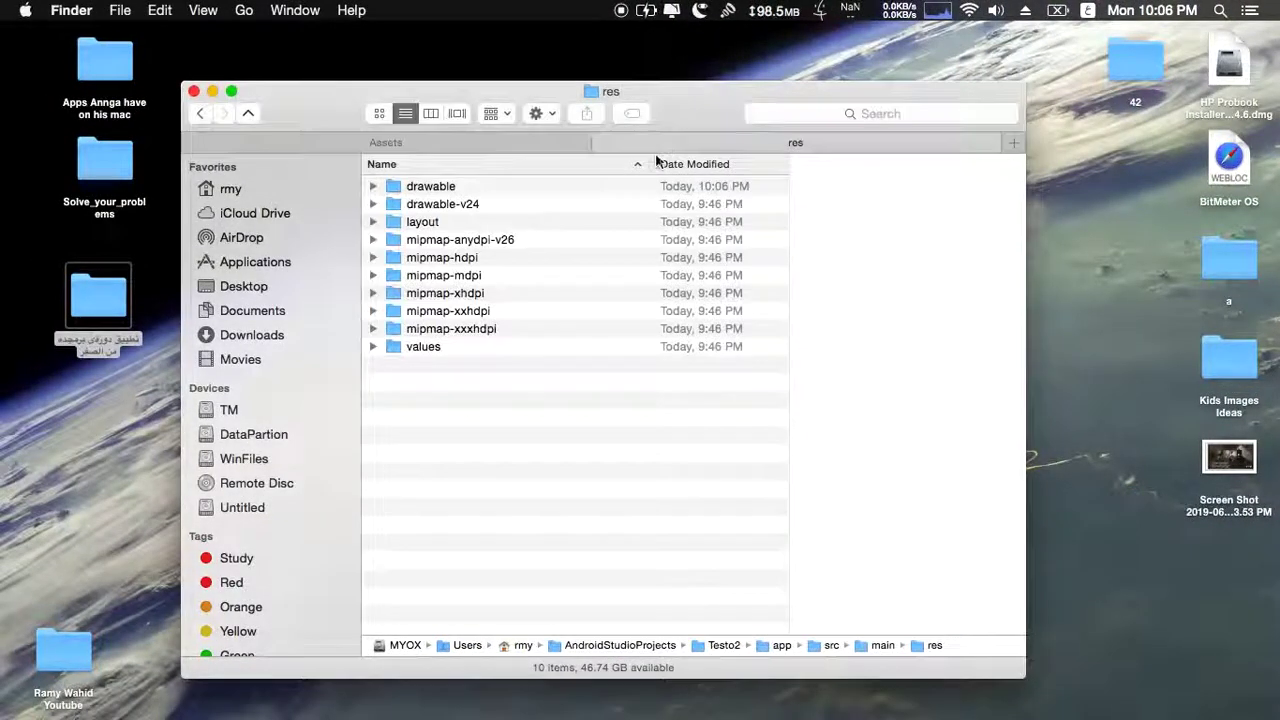
double_click(447, 192)
Rename activity2bob2.png in the desktop project's Assets folder to a2bob2.png.
left_click(433, 147)
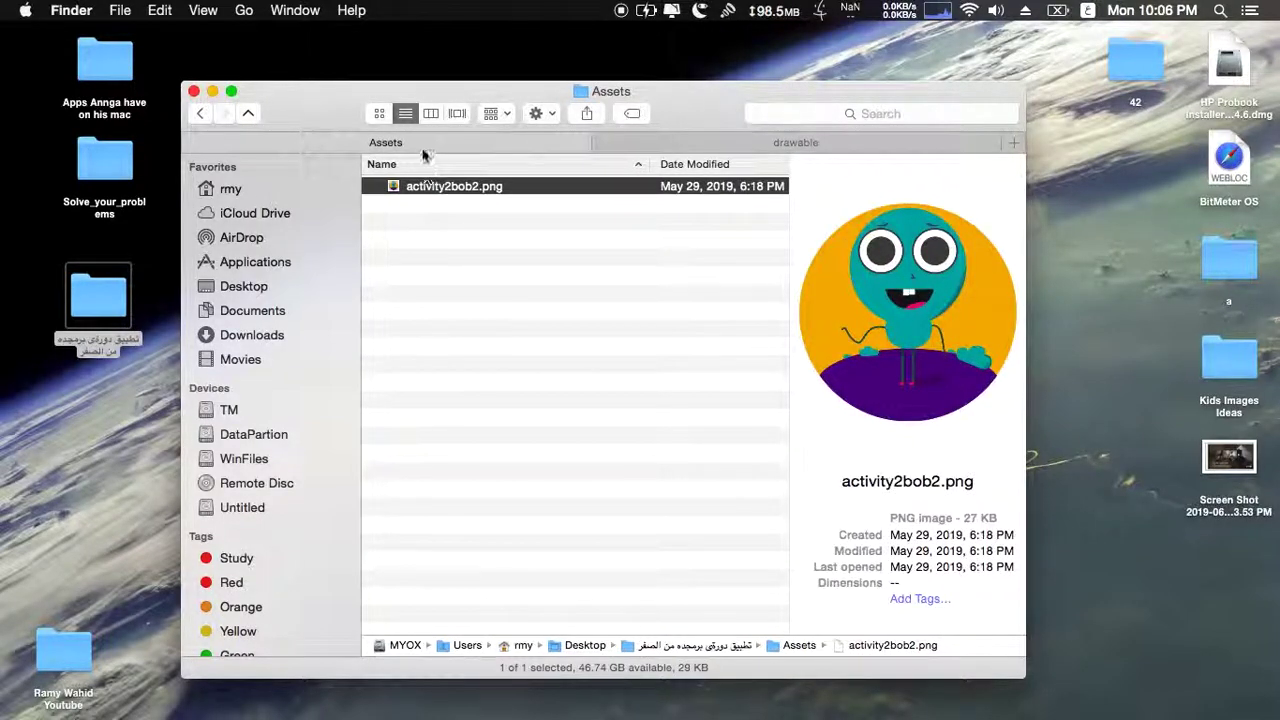
left_click(420, 186)
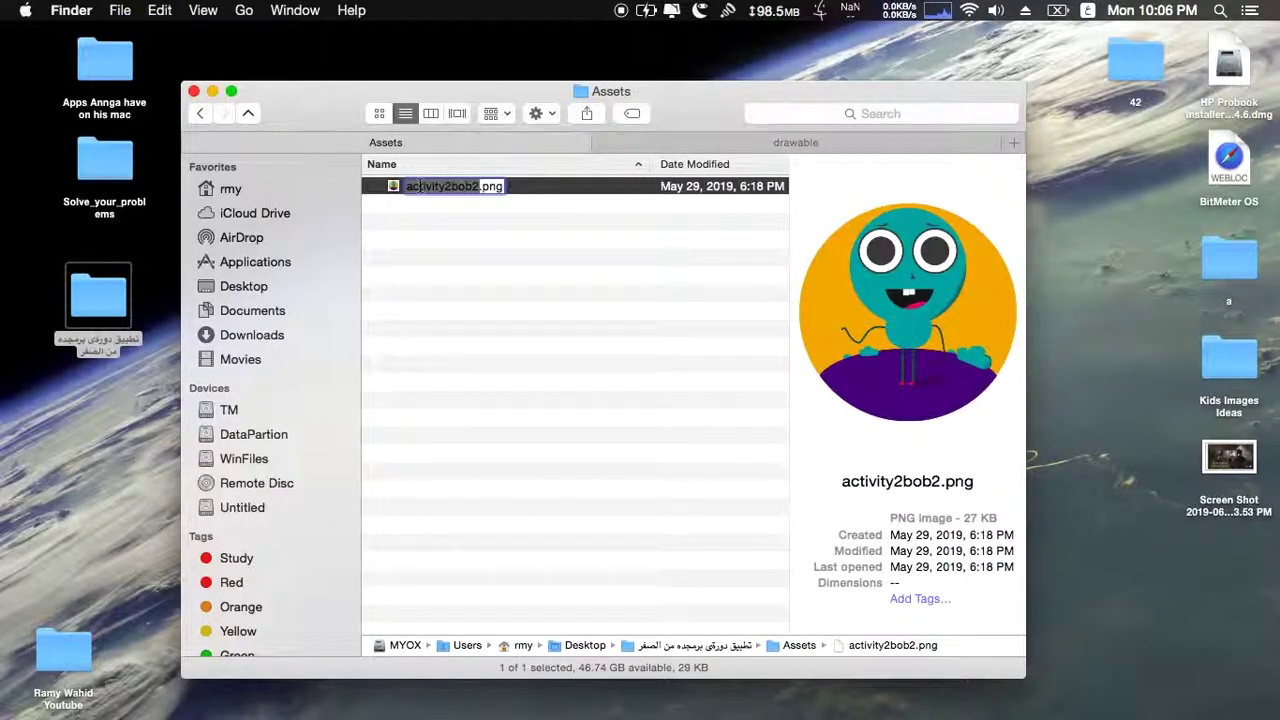
key("Left")
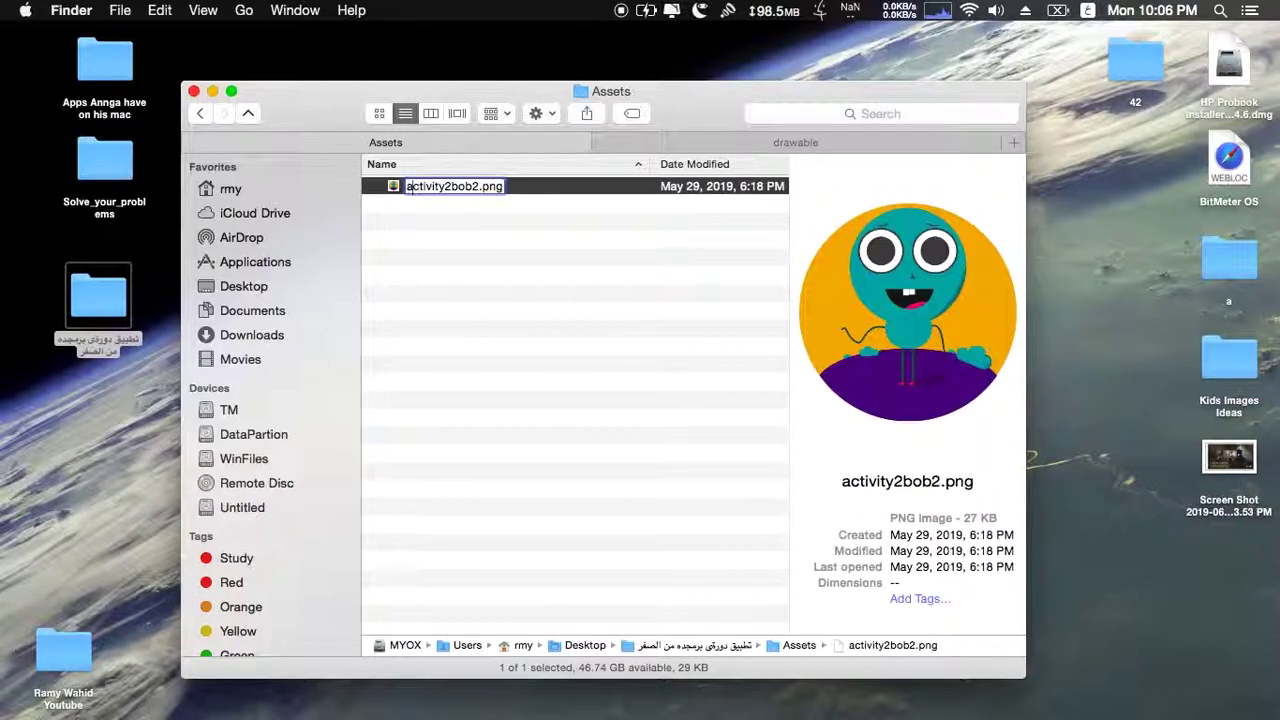
key("shift+Right")
key("BackSpace")
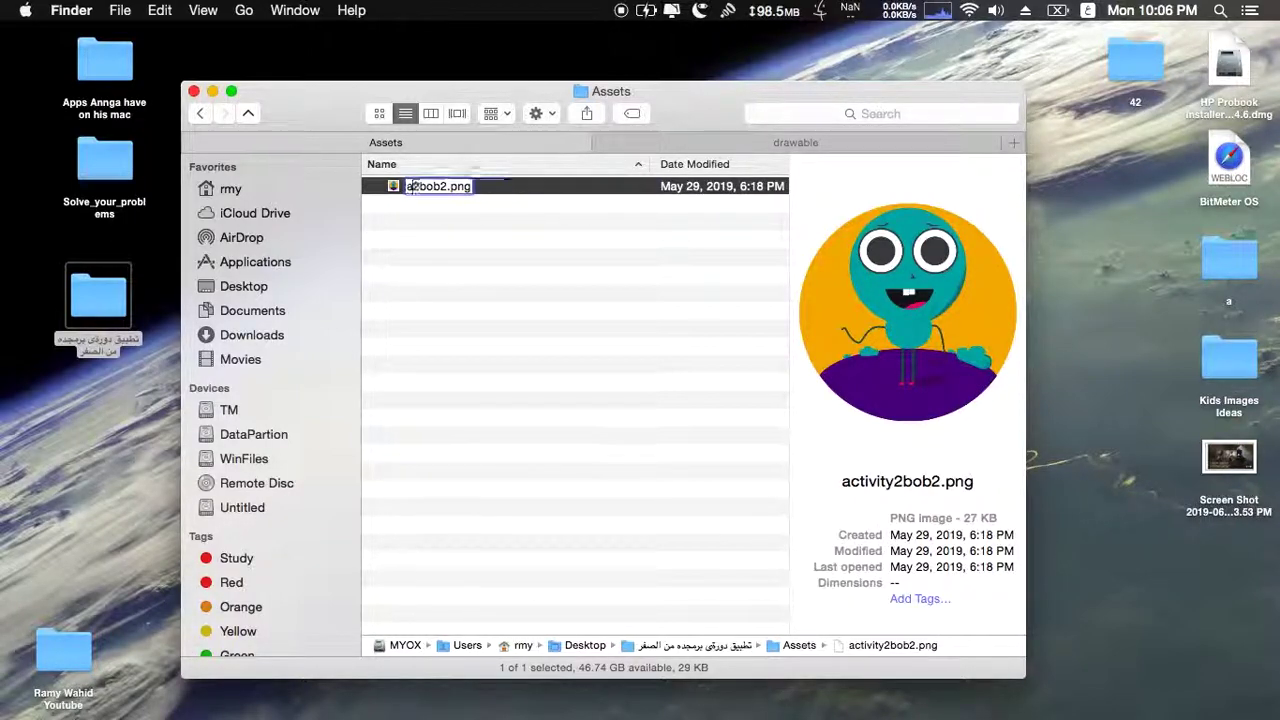
key("Return")
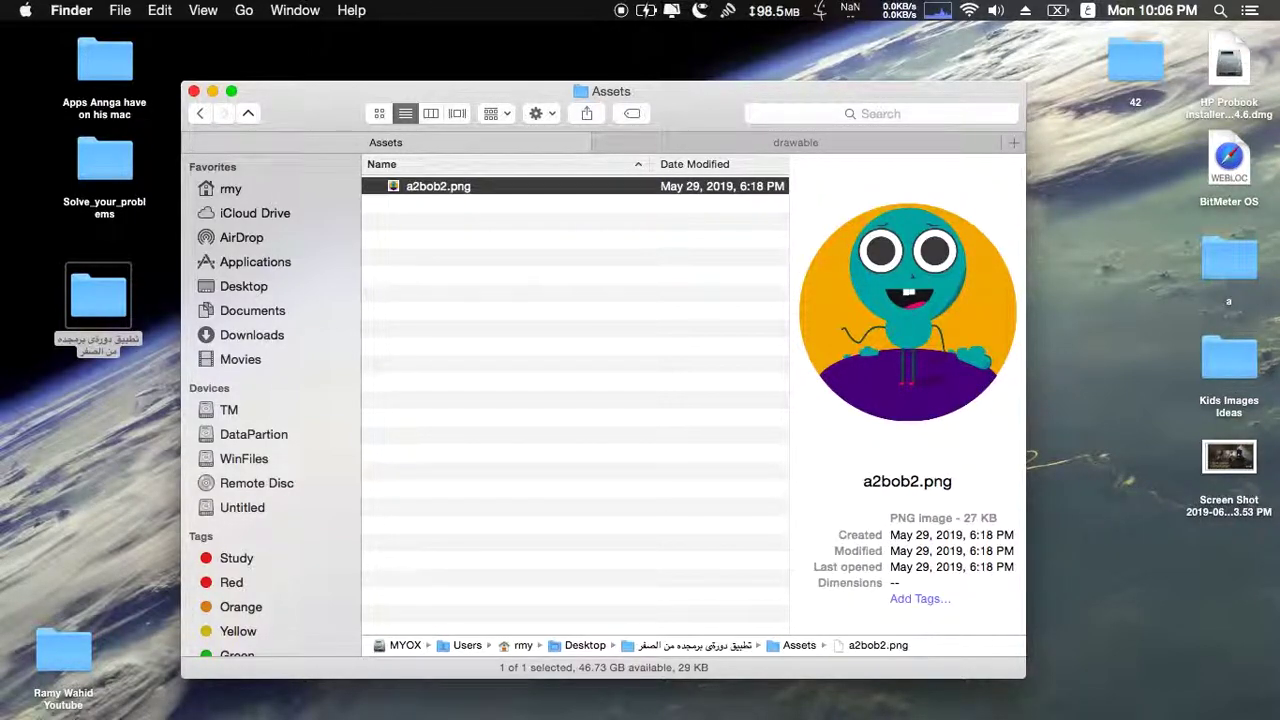
left_click_drag(468, 196, 637, 260)
left_click(385, 142)
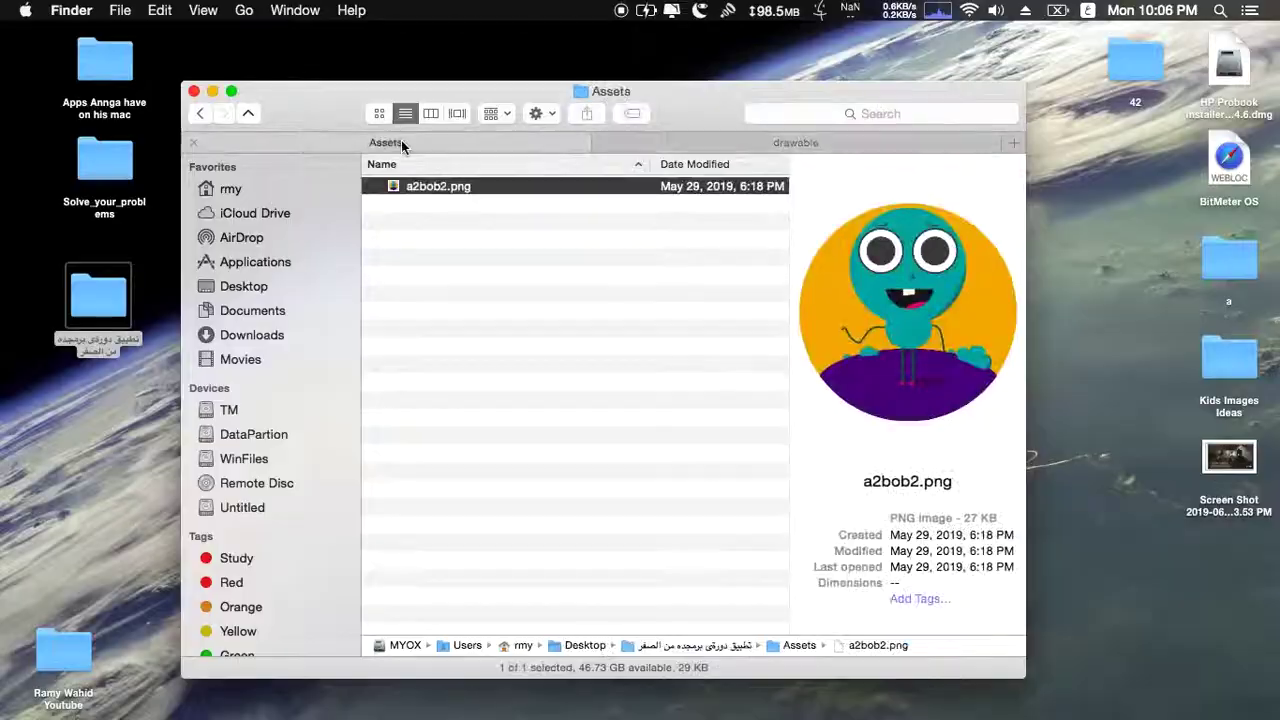
Switch to Android Studio and synchronize the res drawable folder with its files on disk.
key("super+Tab")
left_click(116, 303)
left_click(116, 314)
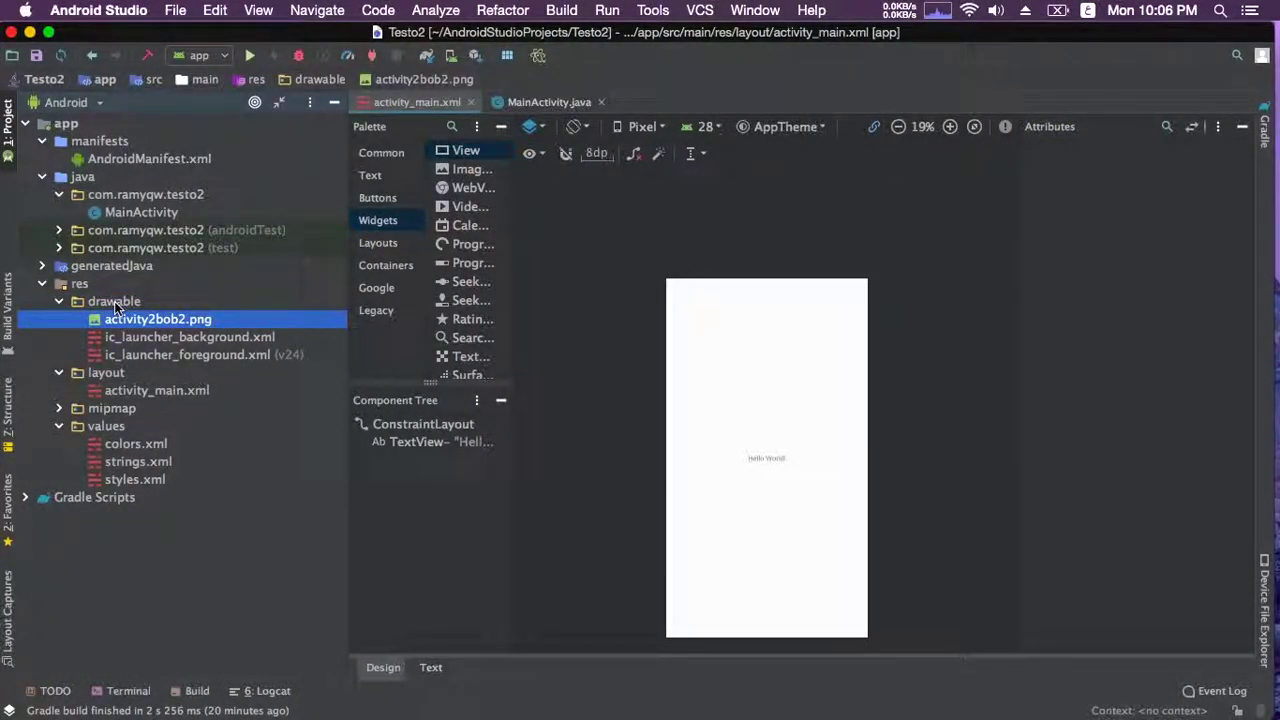
left_click(116, 301)
right_click(116, 301)
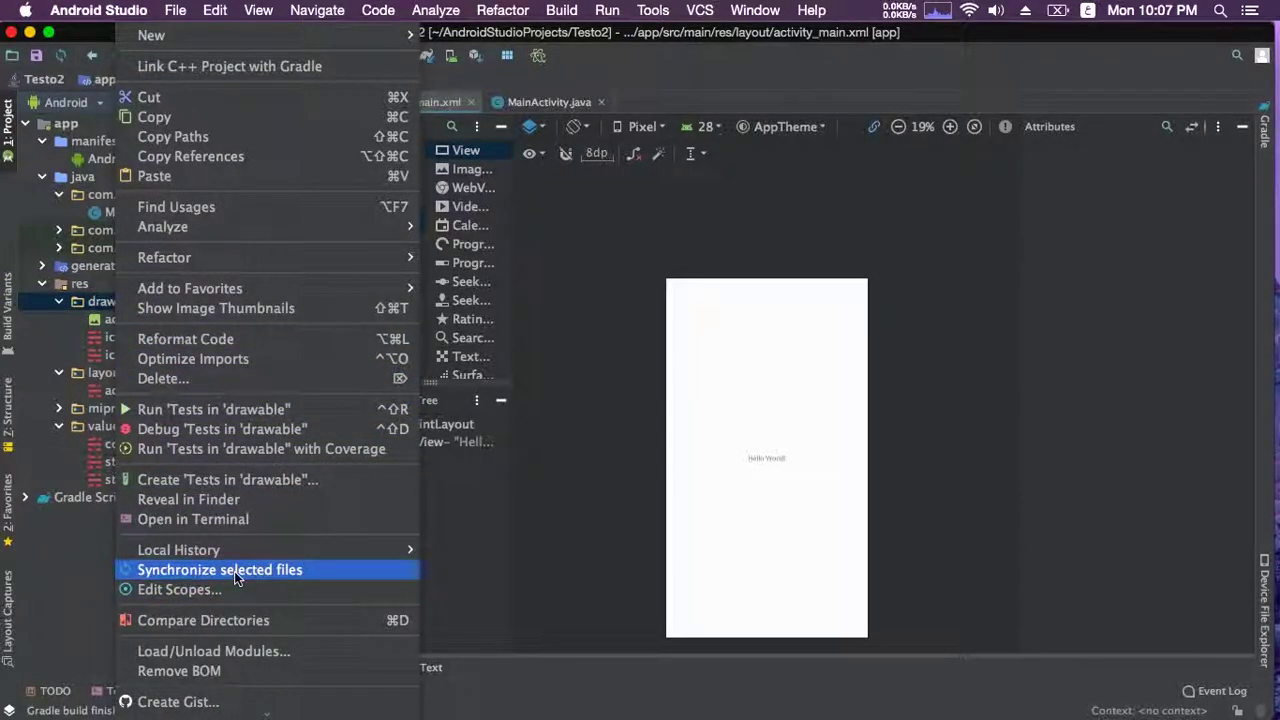
left_click(309, 570)
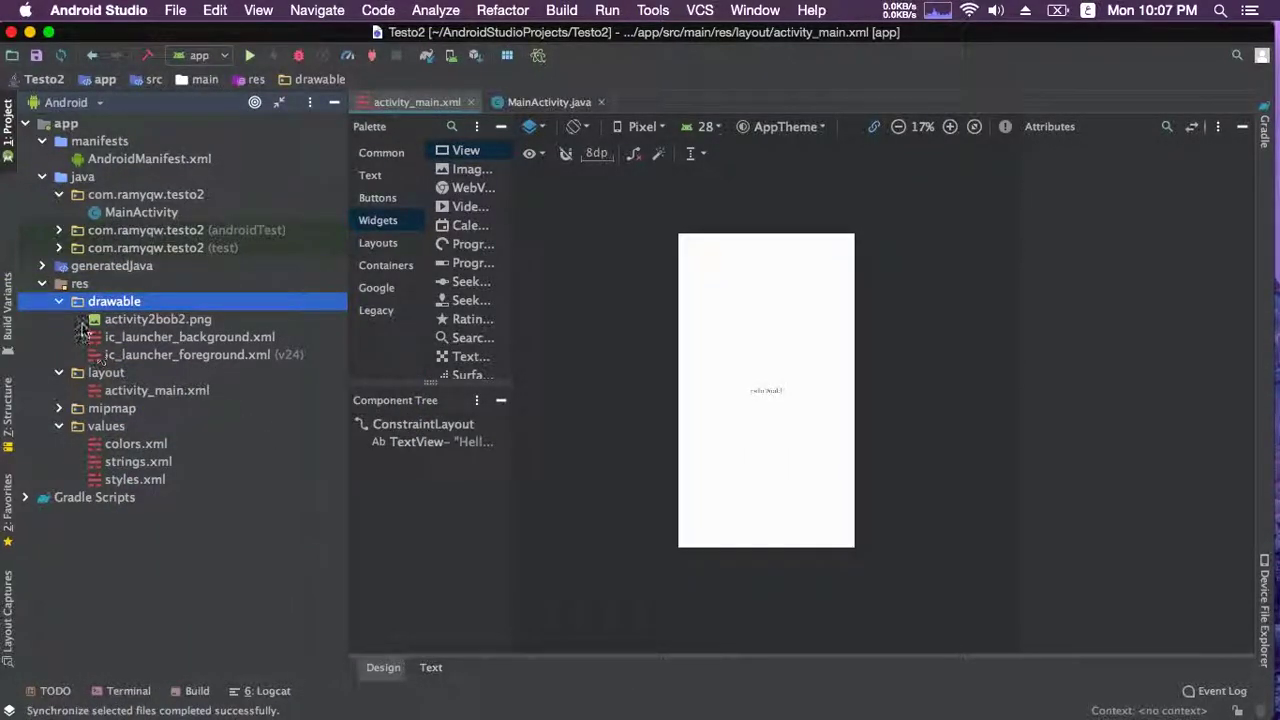
left_click(140, 320)
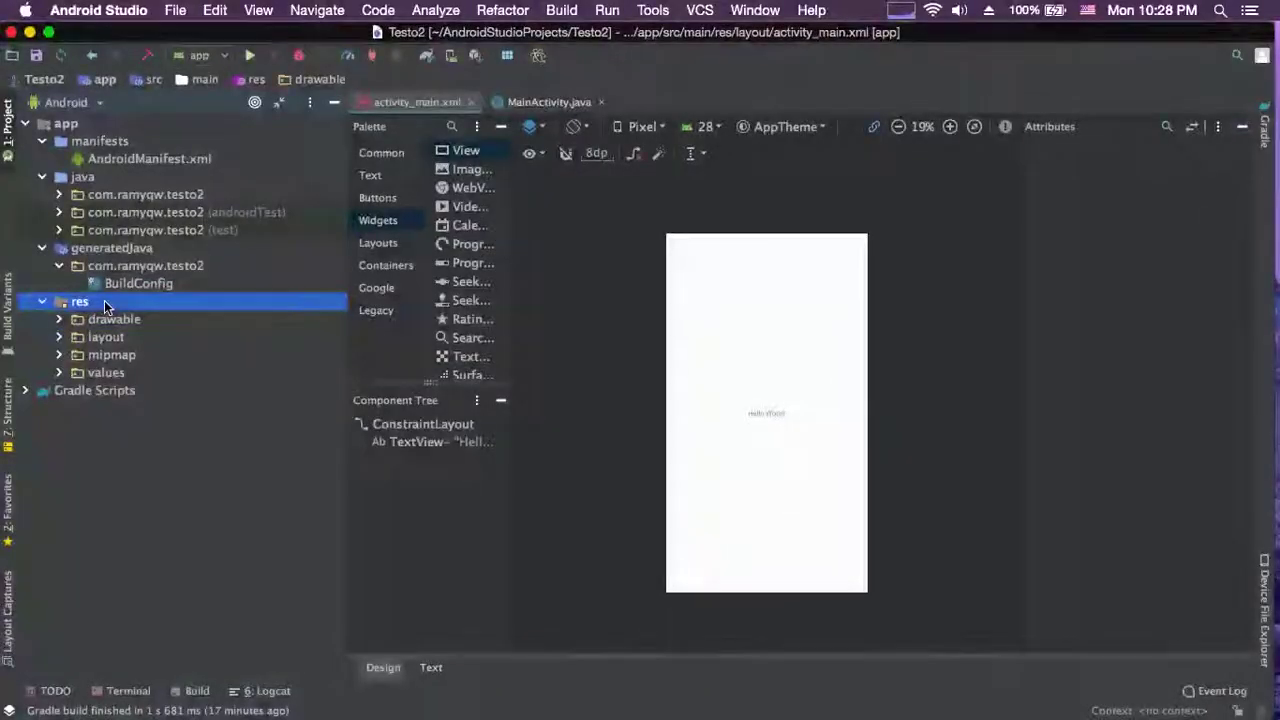
Create a font resources folder at src/main/res/font/ and select it under res in the project tree.
right_click(100, 301)
mouse_move(314, 63)
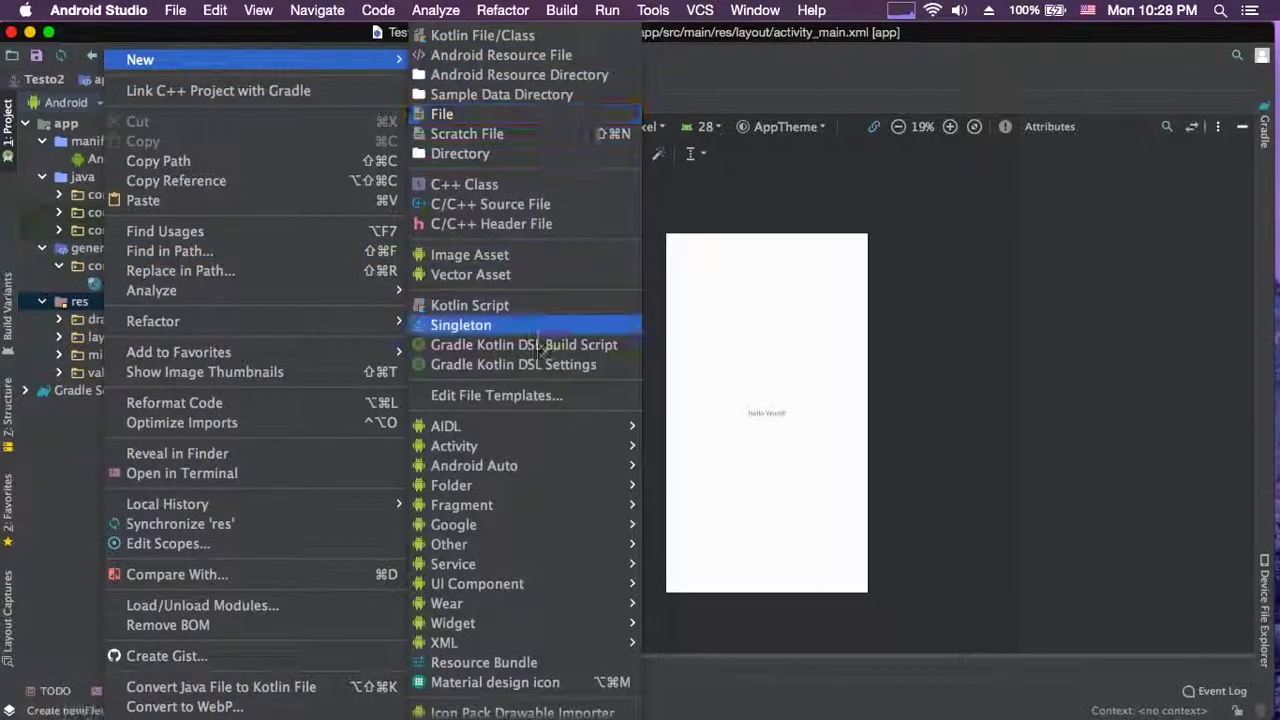
mouse_move(526, 468)
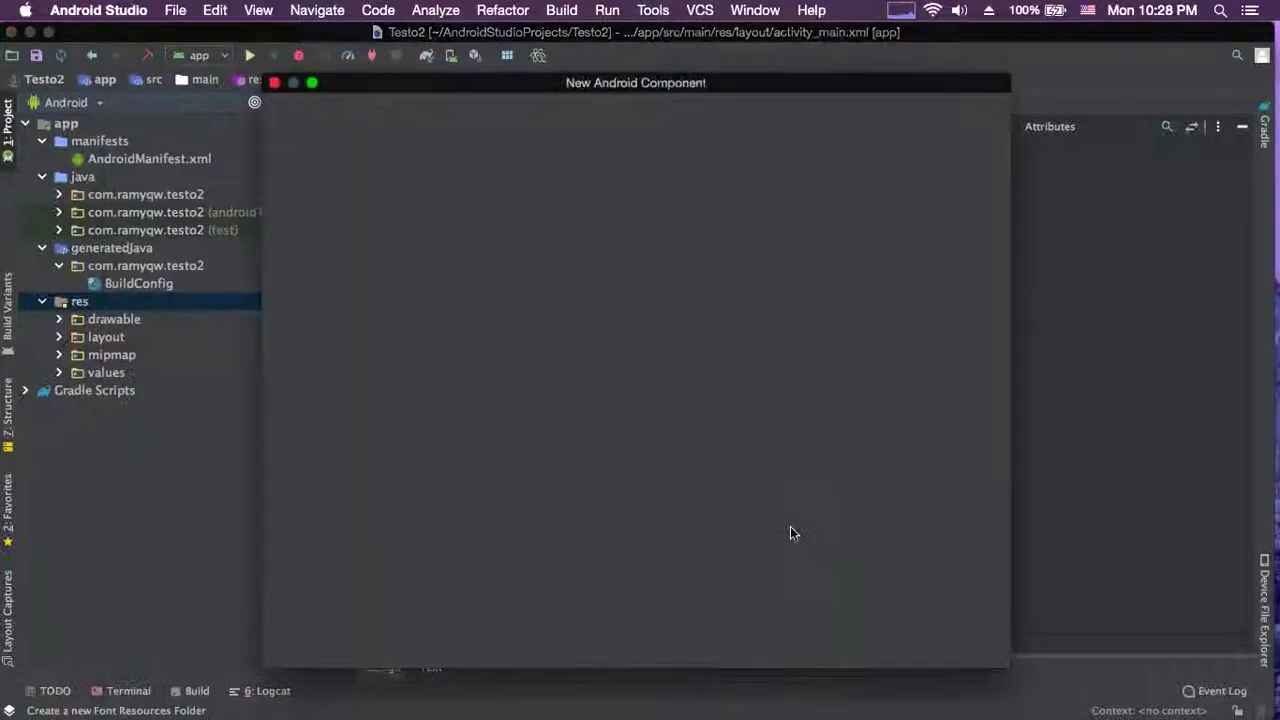
left_click(790, 526)
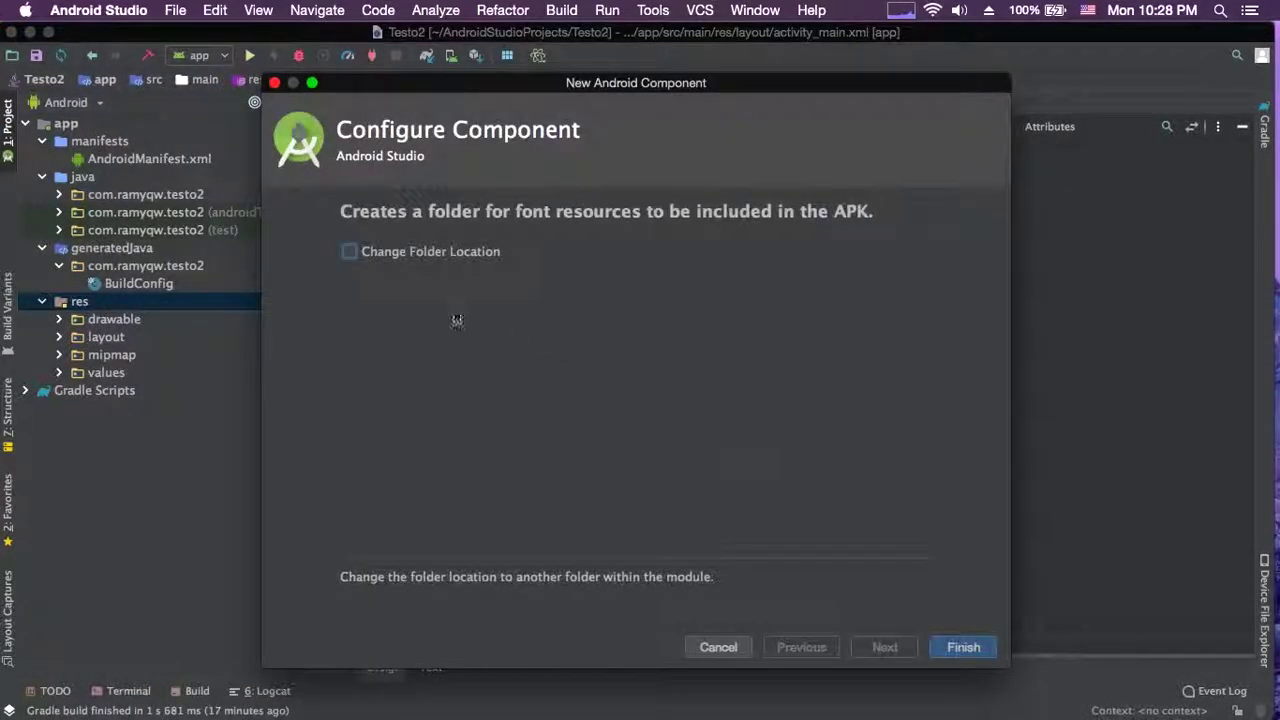
left_click(455, 255)
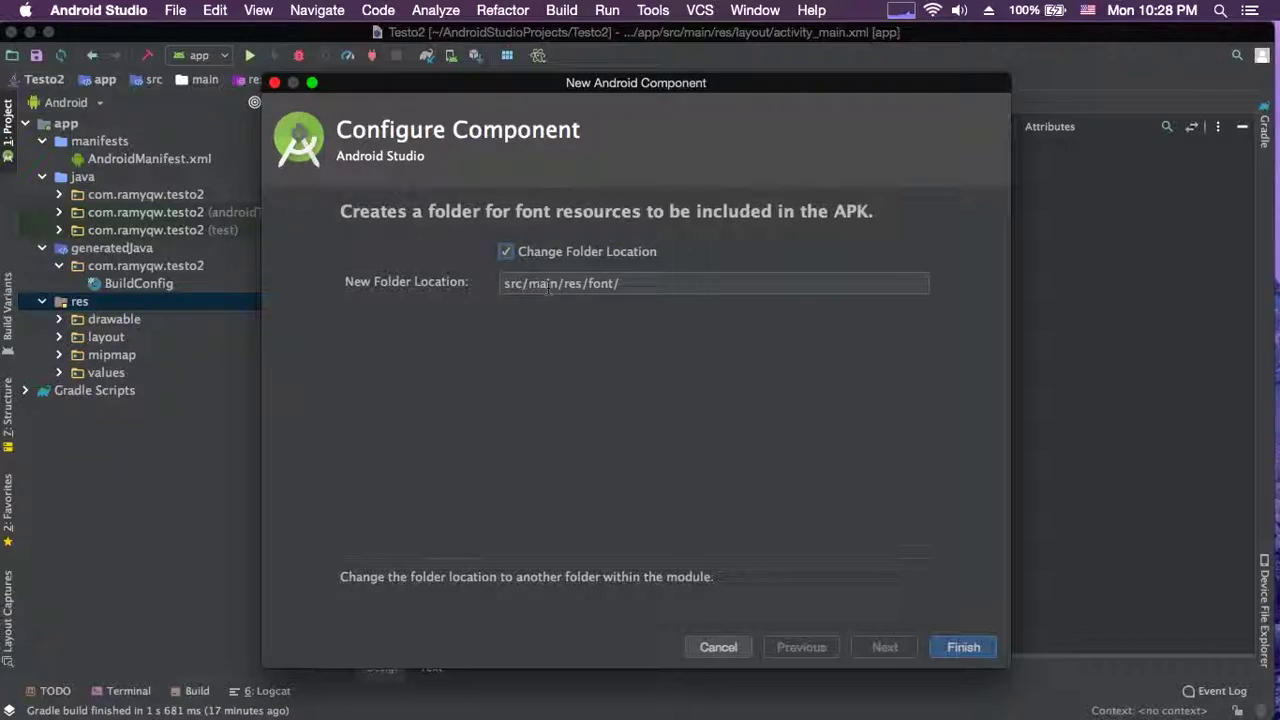
left_click(966, 648)
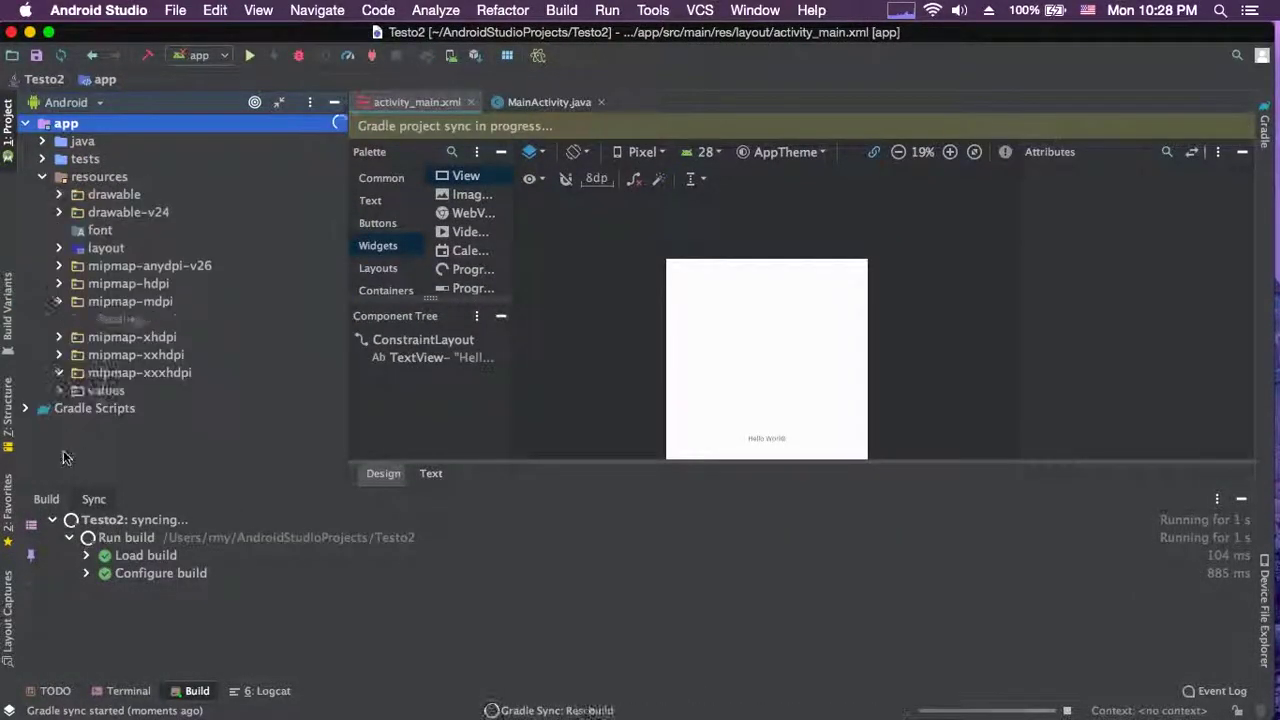
left_click(190, 691)
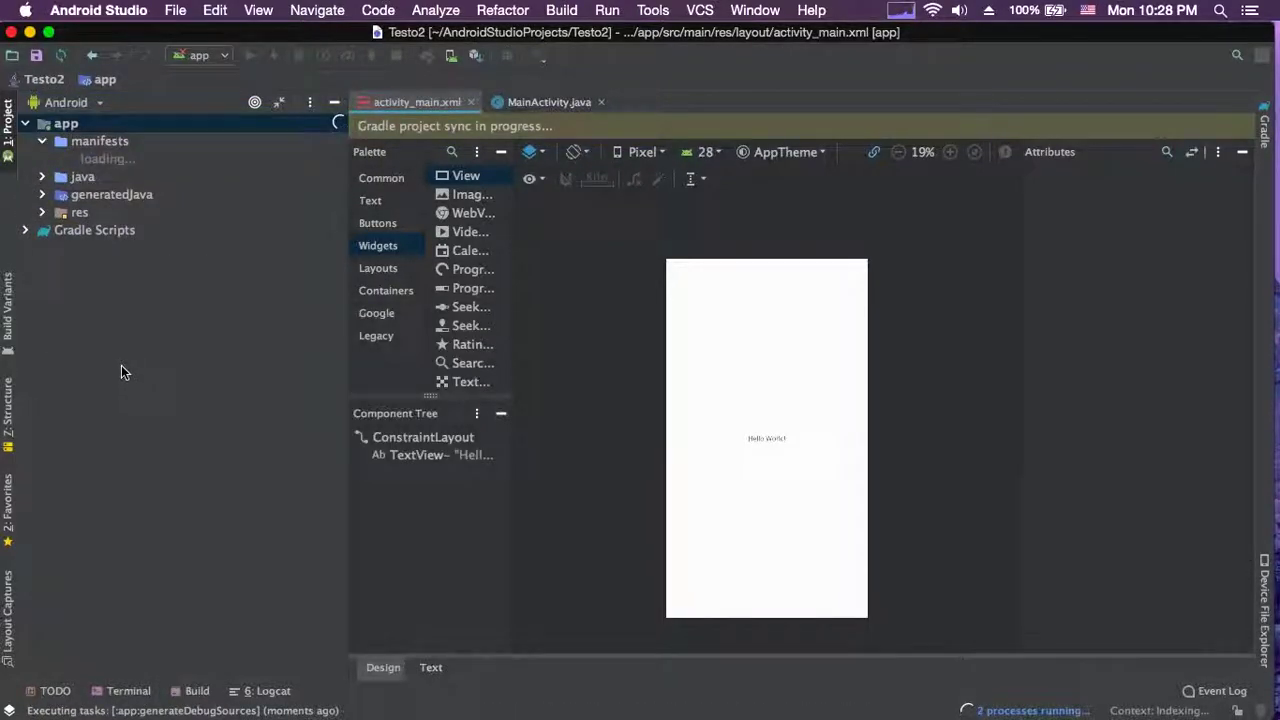
left_click(42, 195)
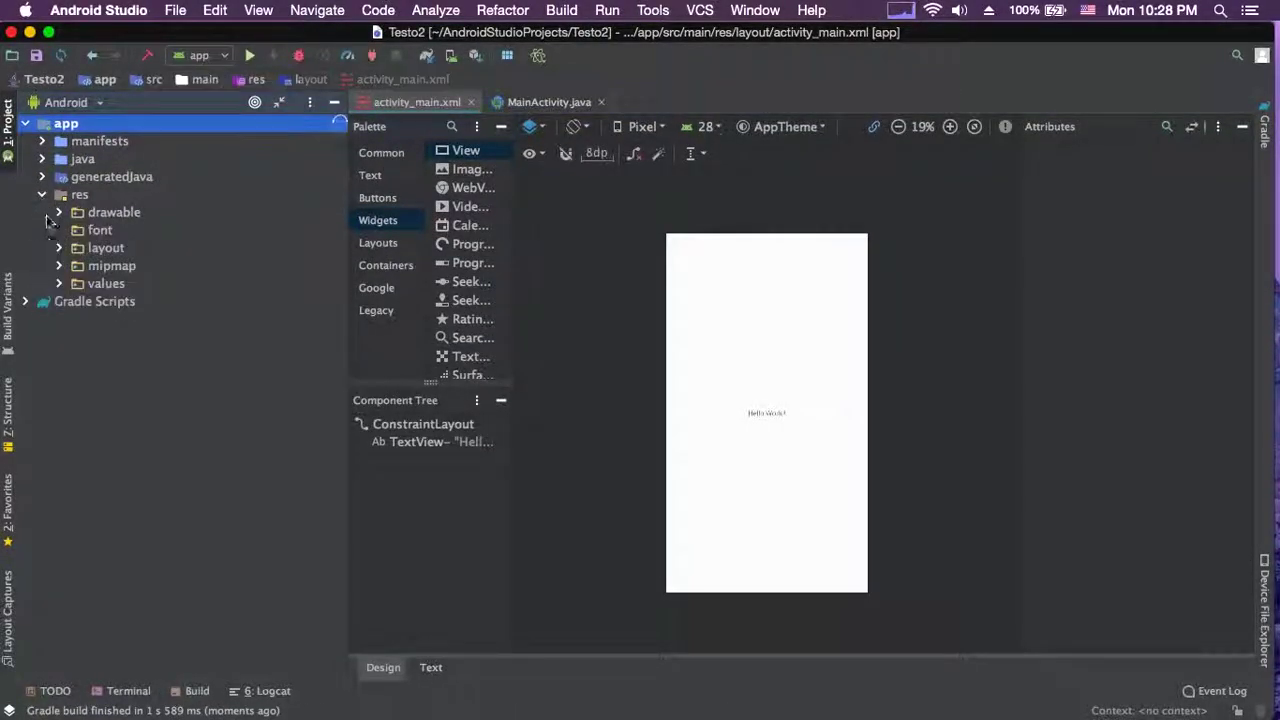
left_click(95, 232)
Switch to Finder and copy all three font files from the fonts folder of "The Defult files of new android proj".
key("ctrl+Left")
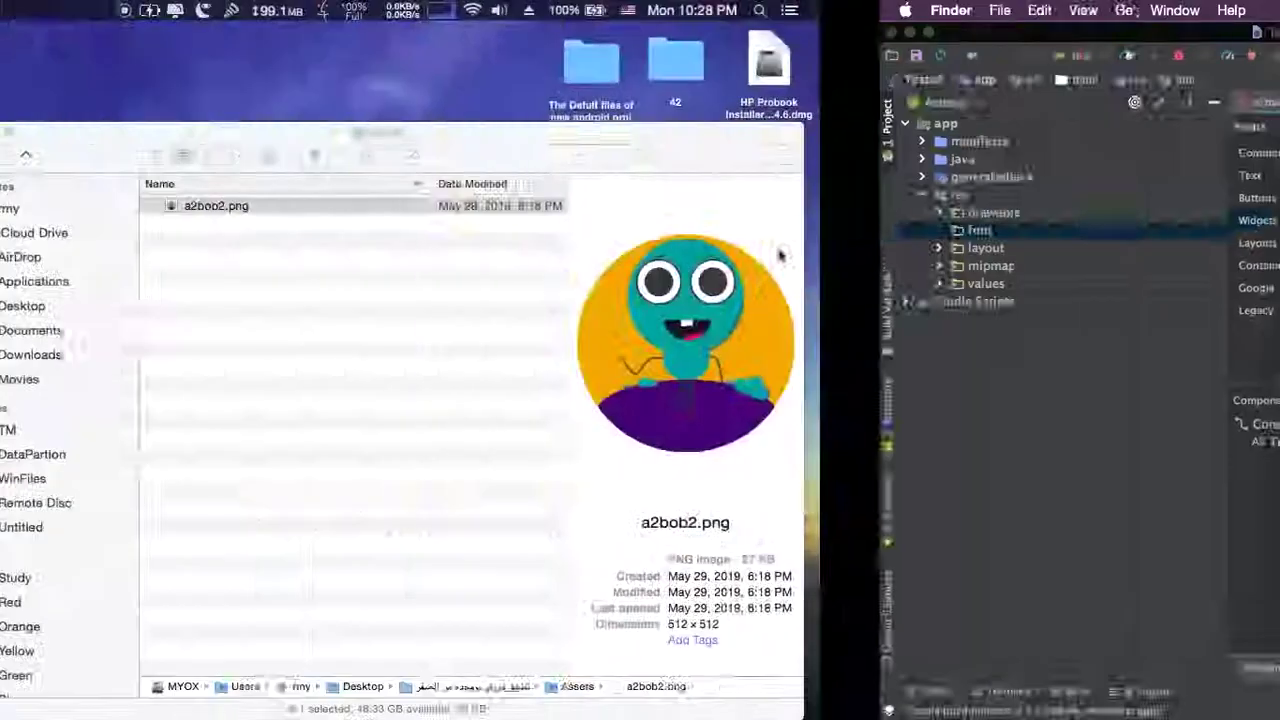
key("super+Up")
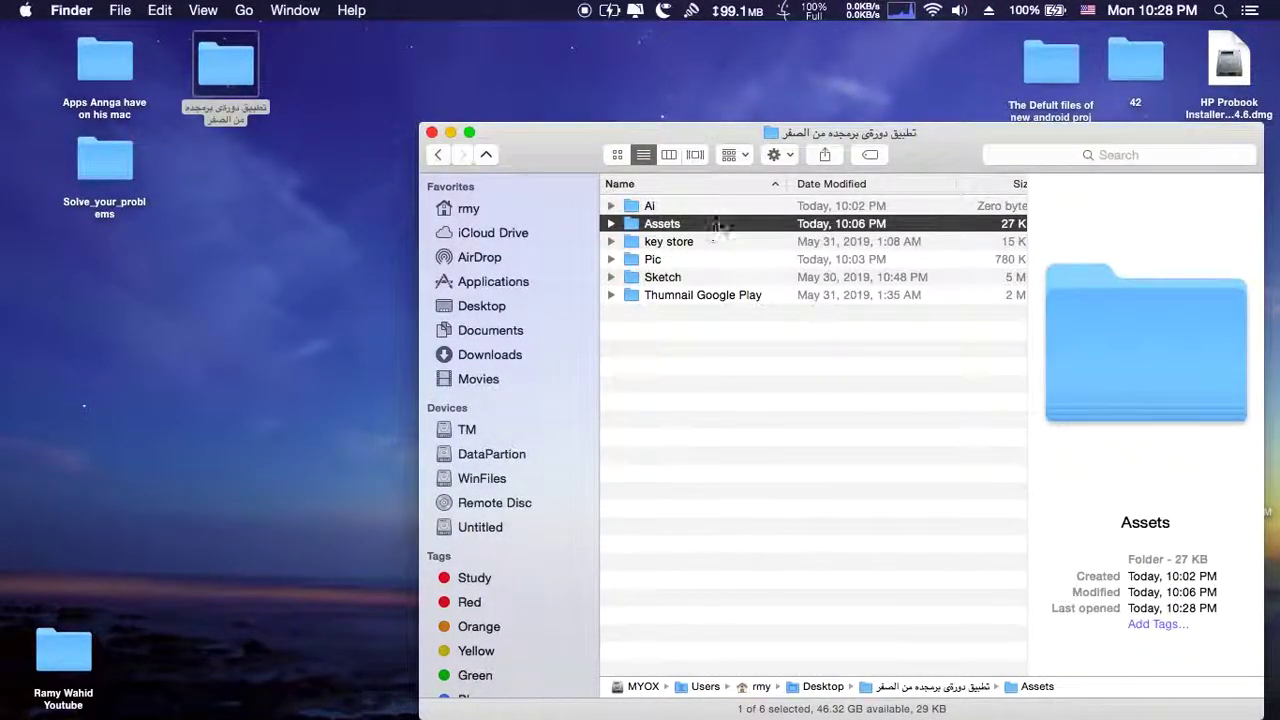
double_click(1050, 62)
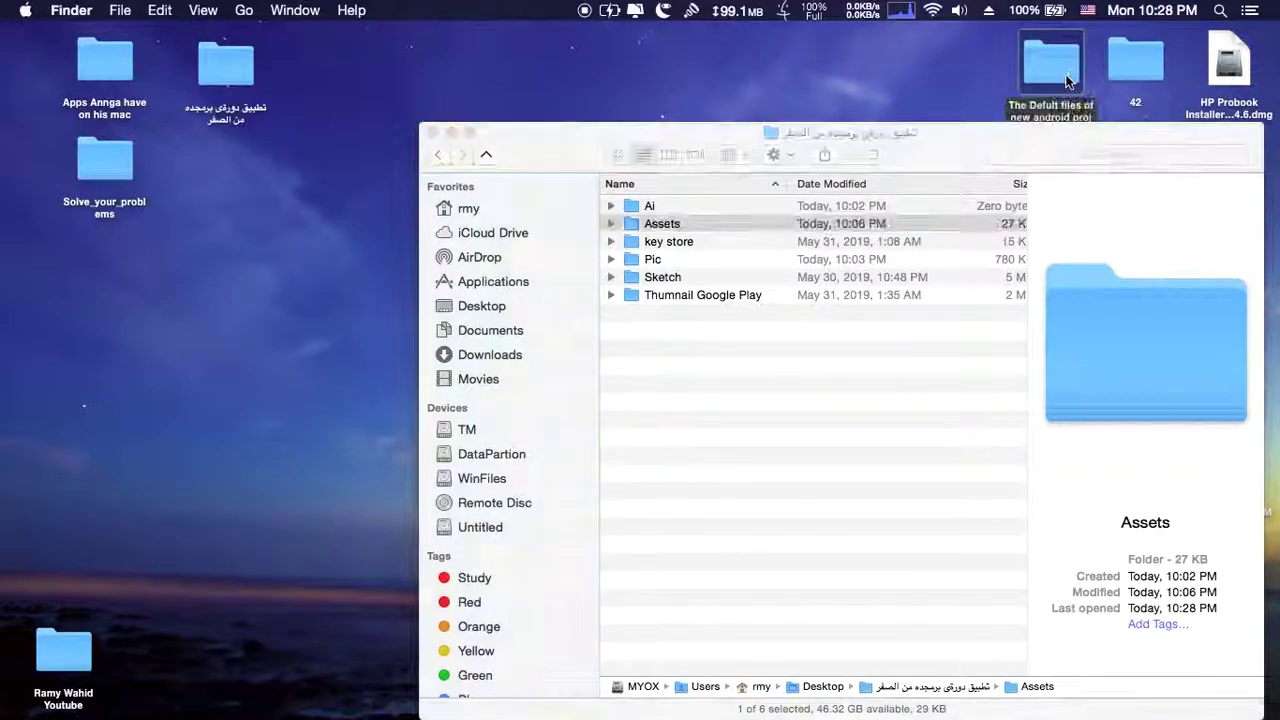
double_click(468, 185)
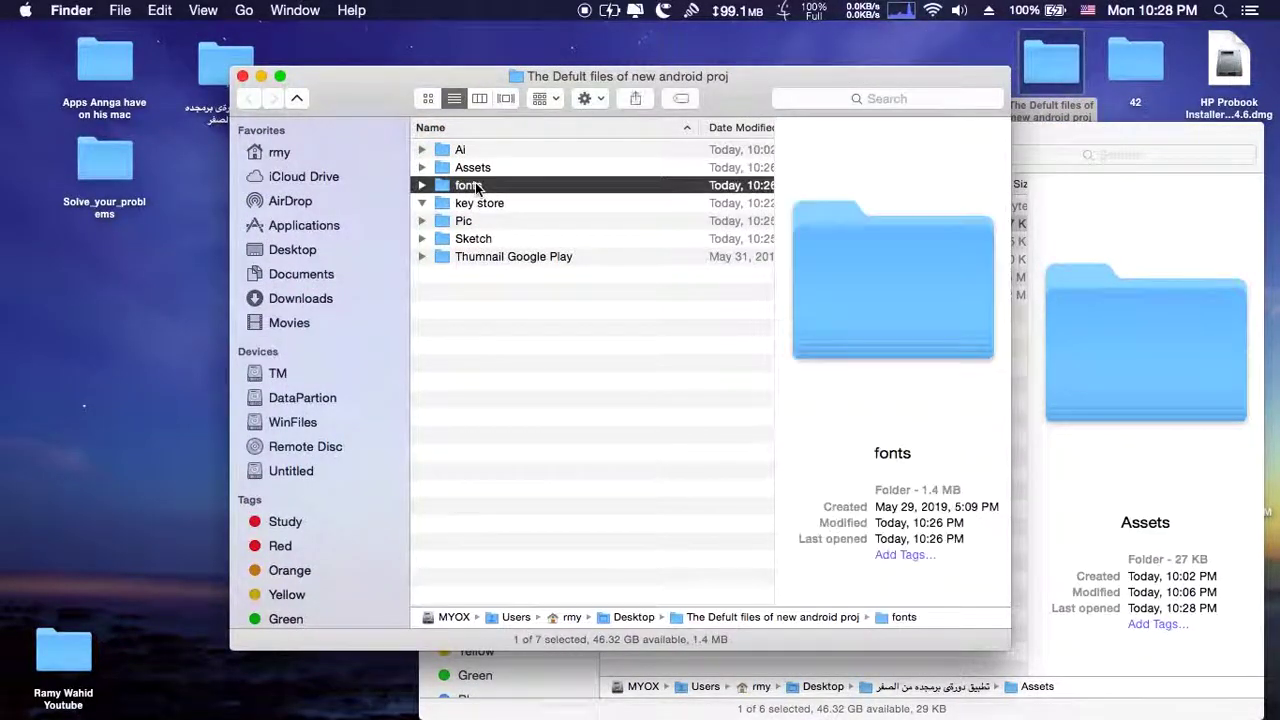
left_click_drag(514, 214, 480, 148)
right_click(480, 149)
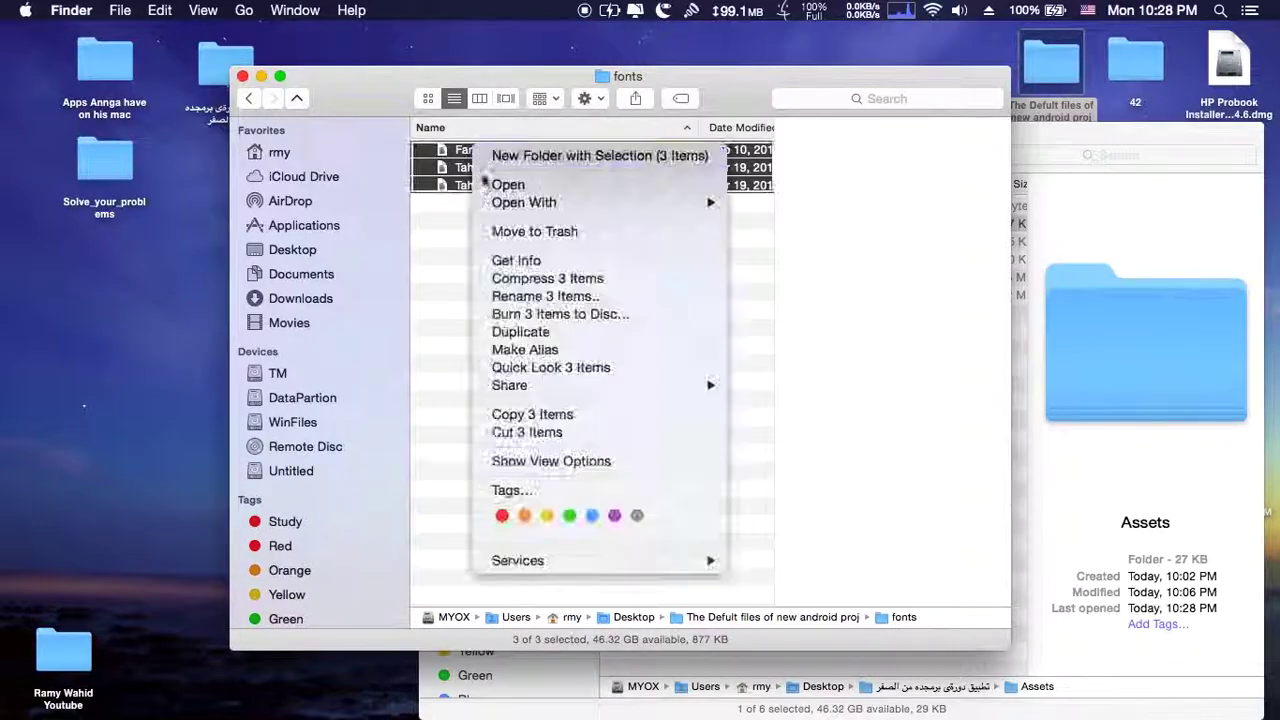
left_click(543, 411)
Switch to Android Studio, paste the copied font files into the res font folder, and check its contents.
key("super+Tab")
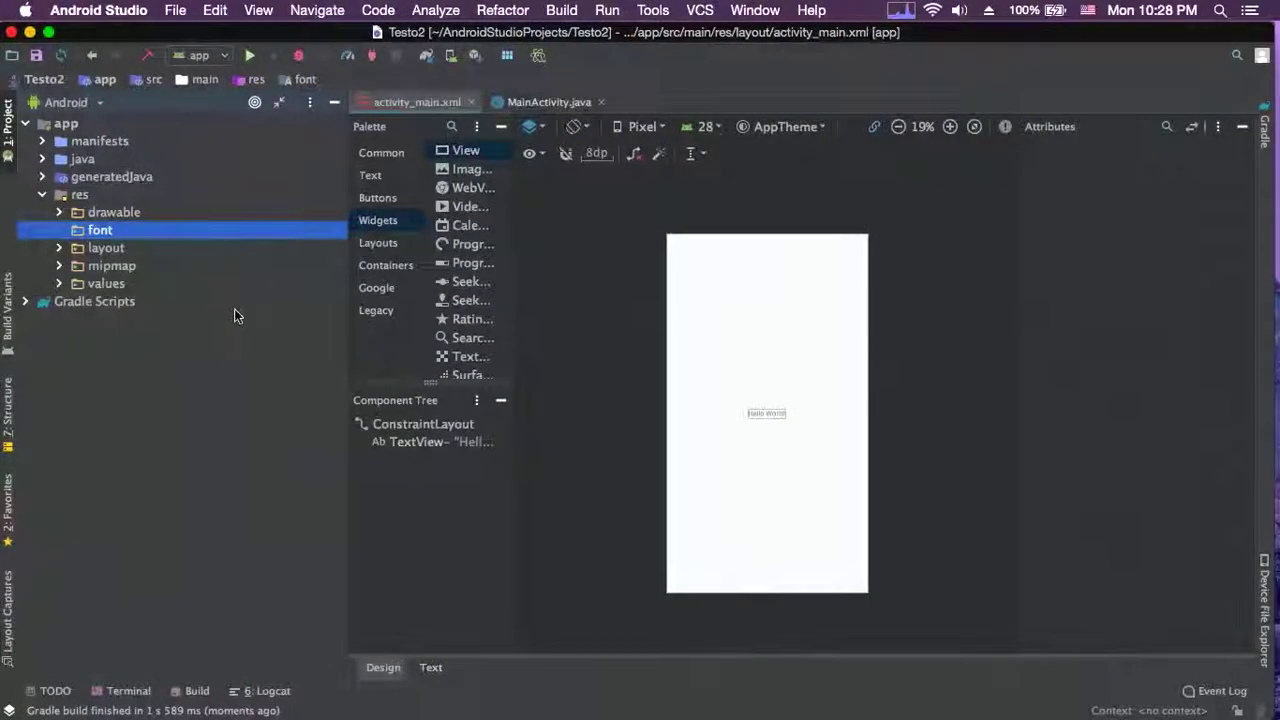
right_click(124, 235)
left_click(200, 175)
left_click(888, 424)
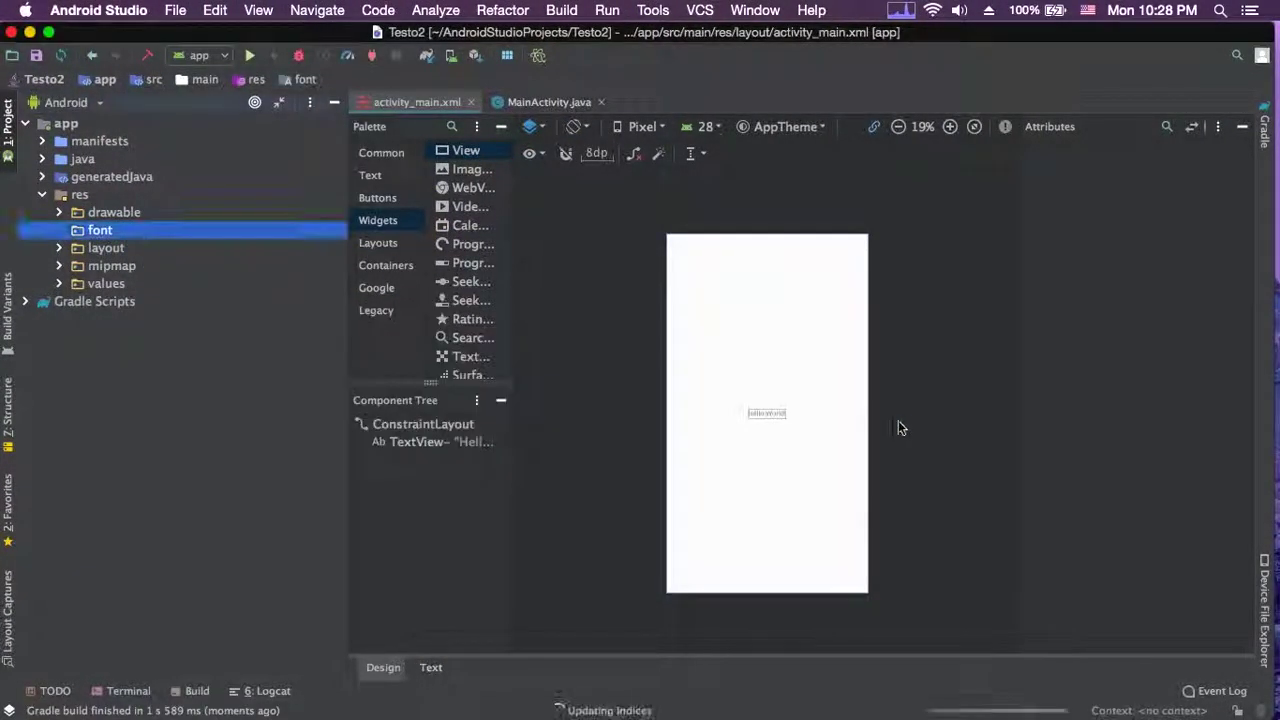
left_click(60, 229)
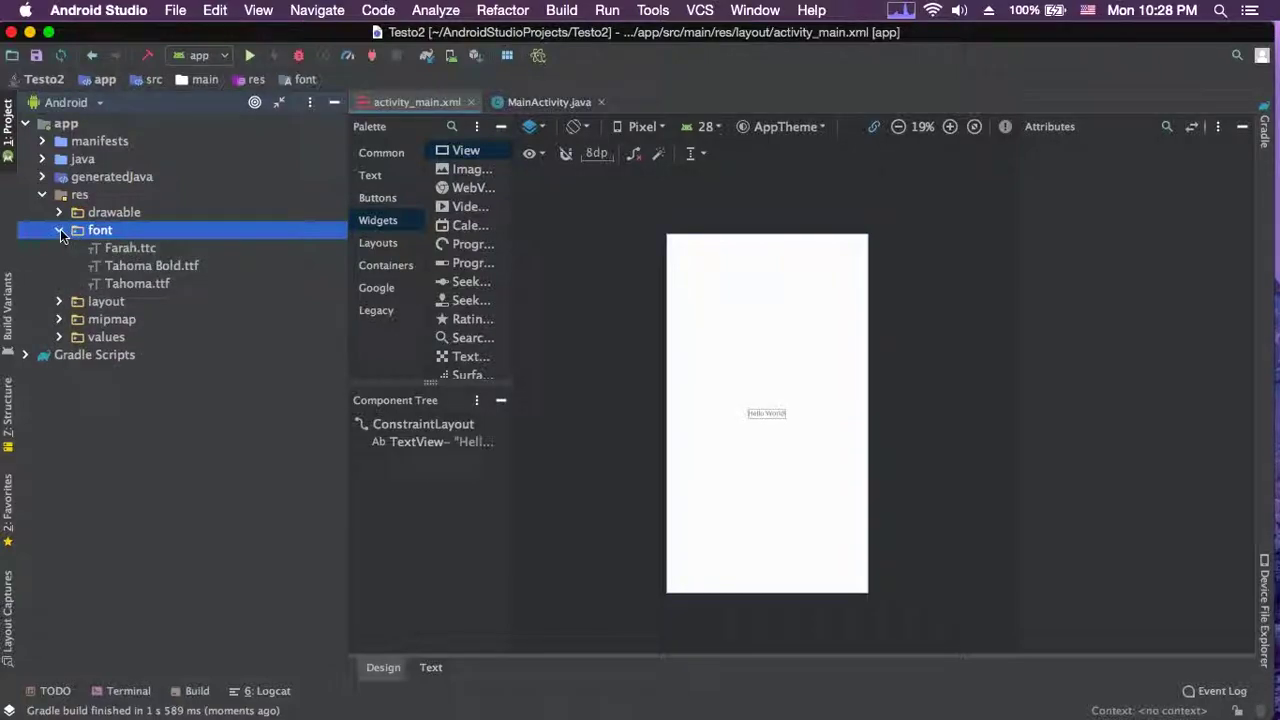
left_click(60, 229)
left_click(40, 195)
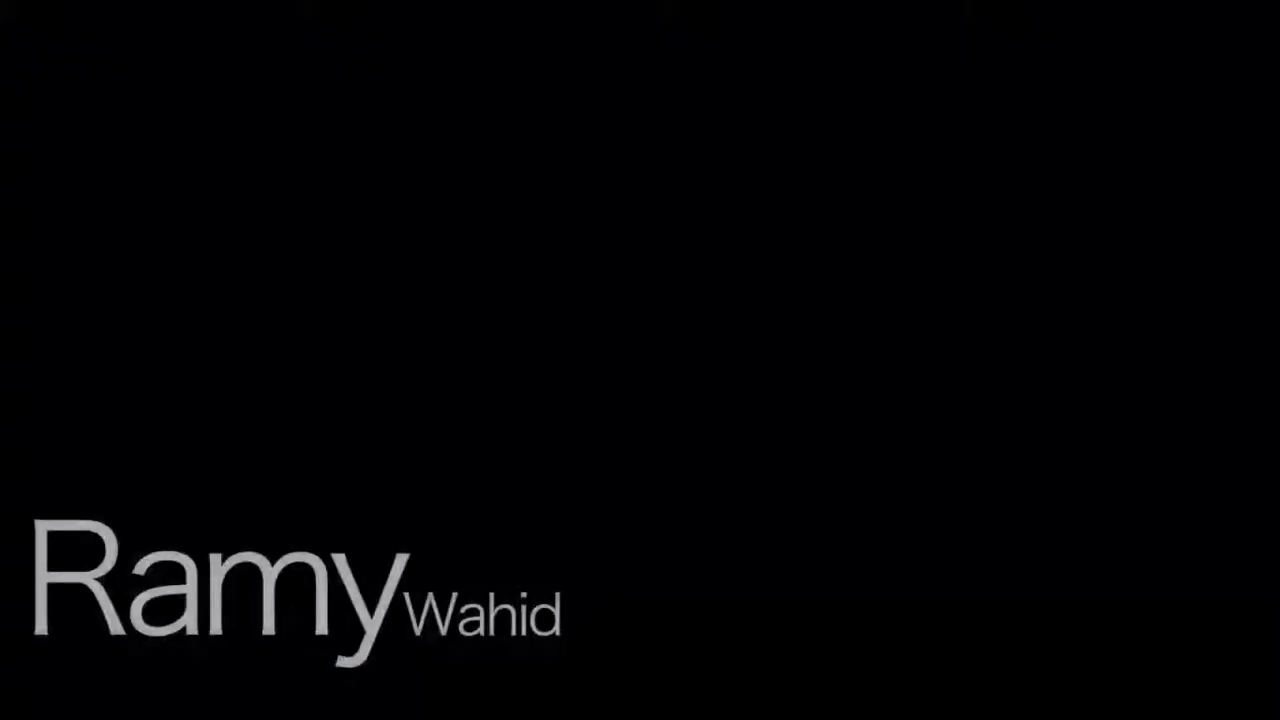